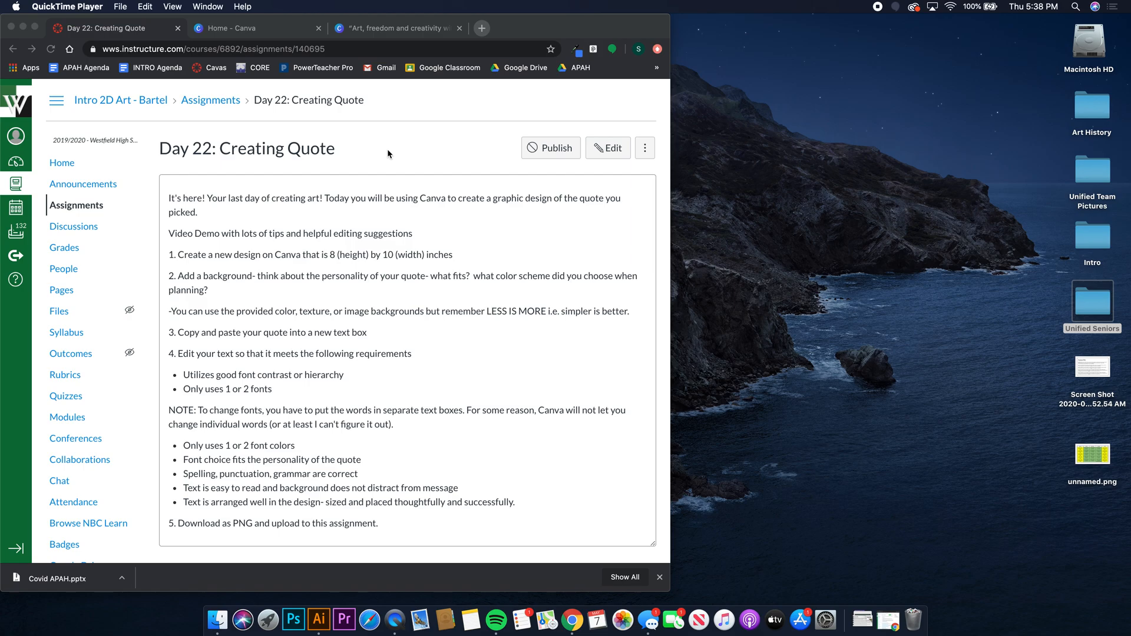
Create a new Canva design with custom dimensions of 10 in width by 8 in height.
left_click(242, 33)
left_click(244, 32)
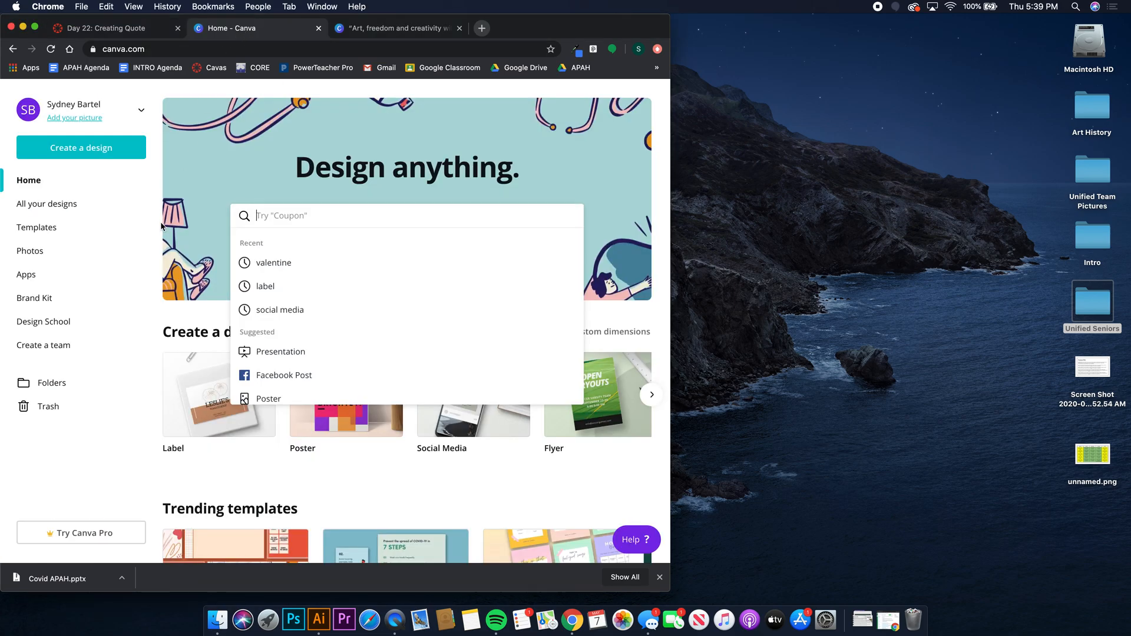
left_click(109, 149)
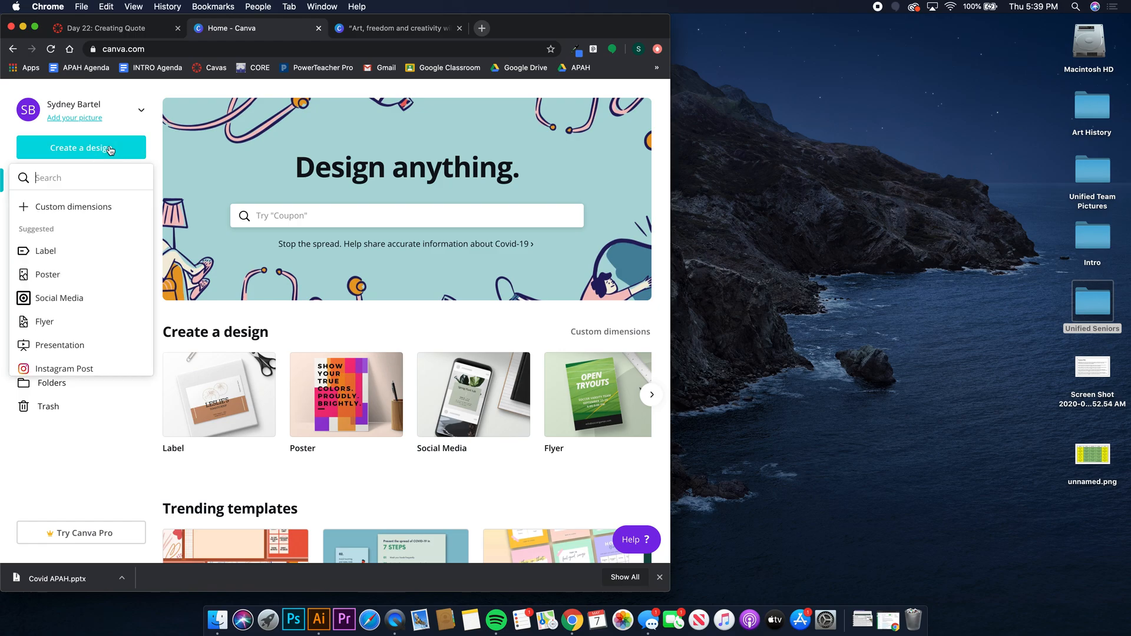
left_click(83, 206)
left_click(177, 213)
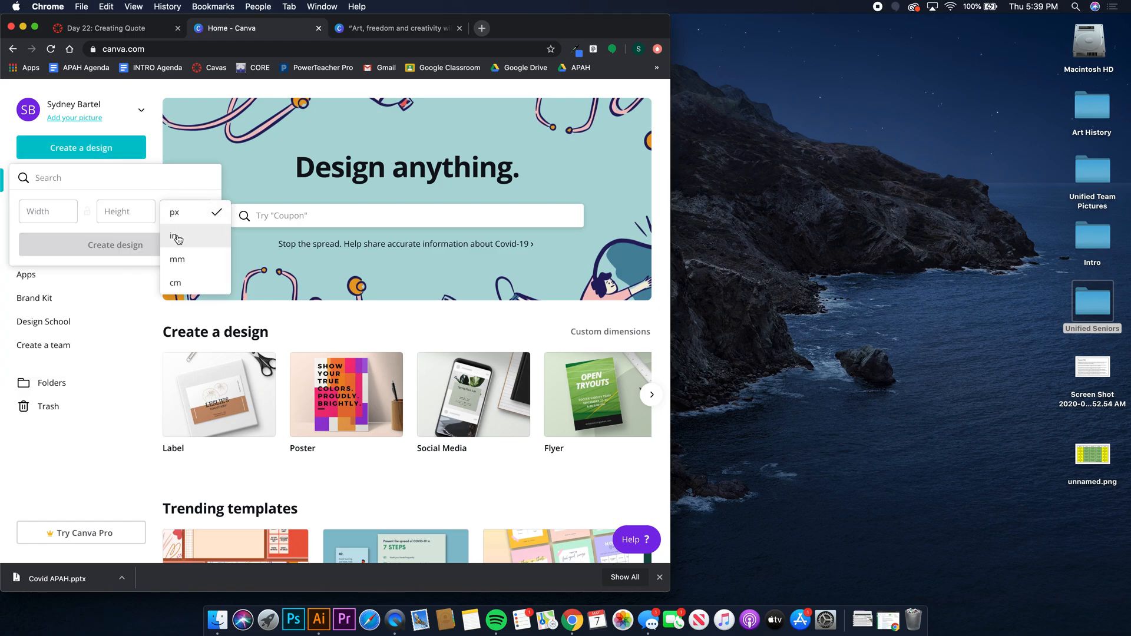
left_click(178, 237)
left_click(68, 213)
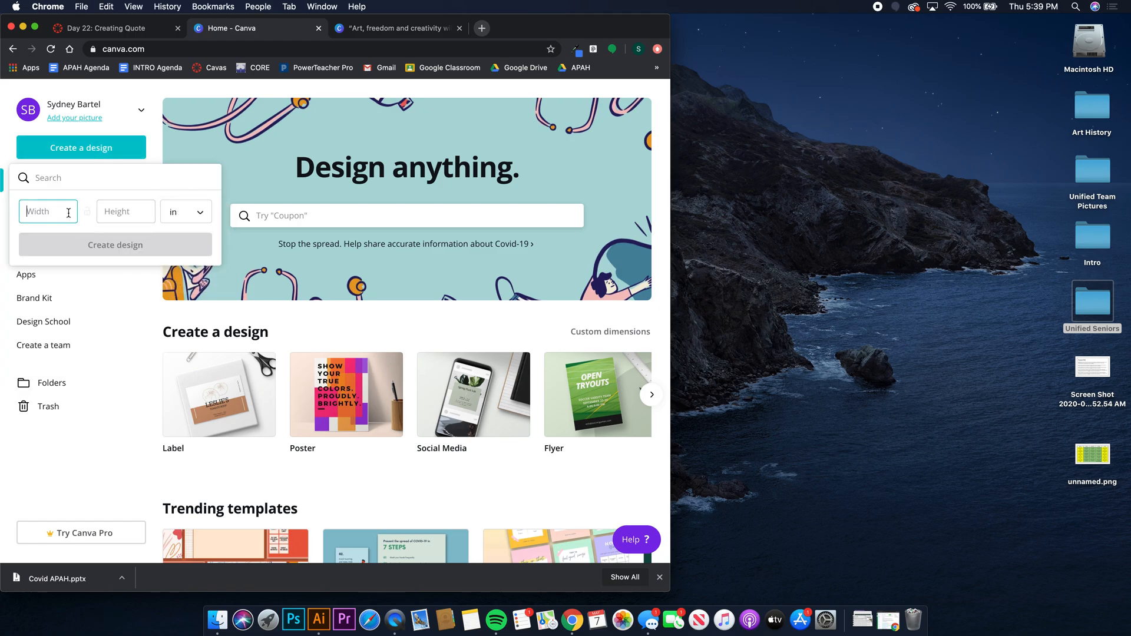
type("10")
left_click(120, 209)
type("8")
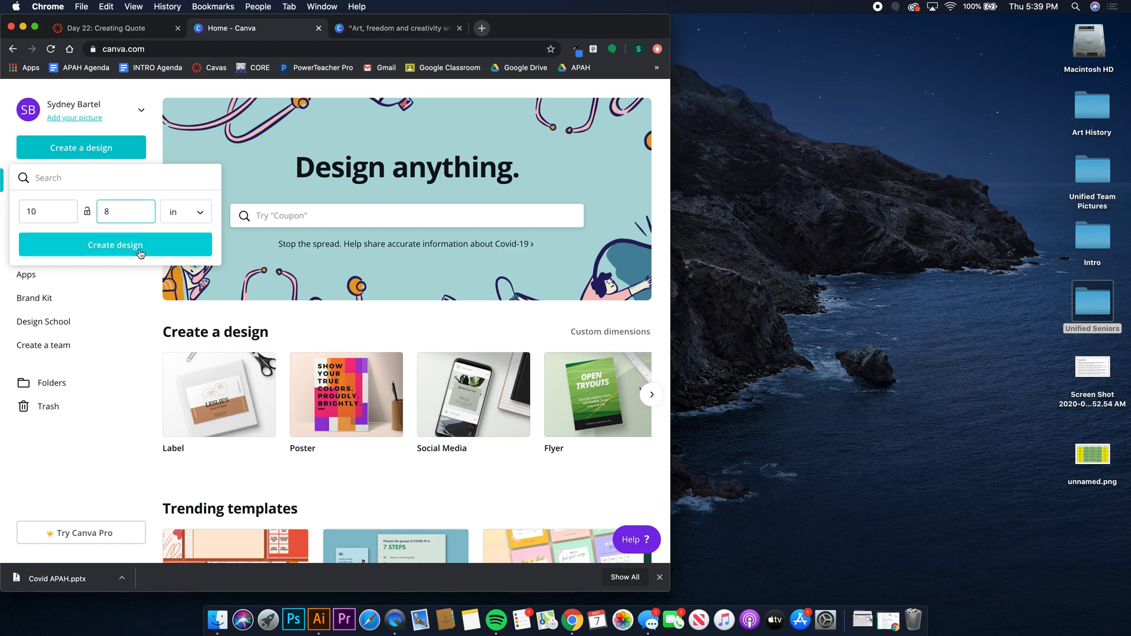
left_click(139, 247)
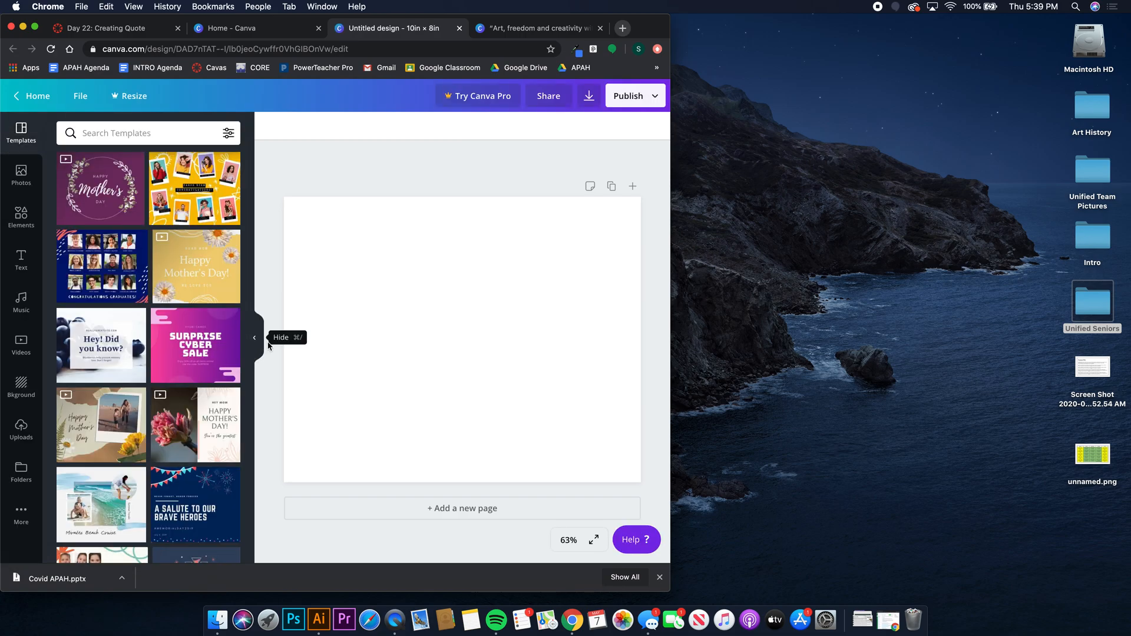
Review the background guidance in the Day 22 assignment and return to the untitled 10 x 8 in design.
left_click(133, 29)
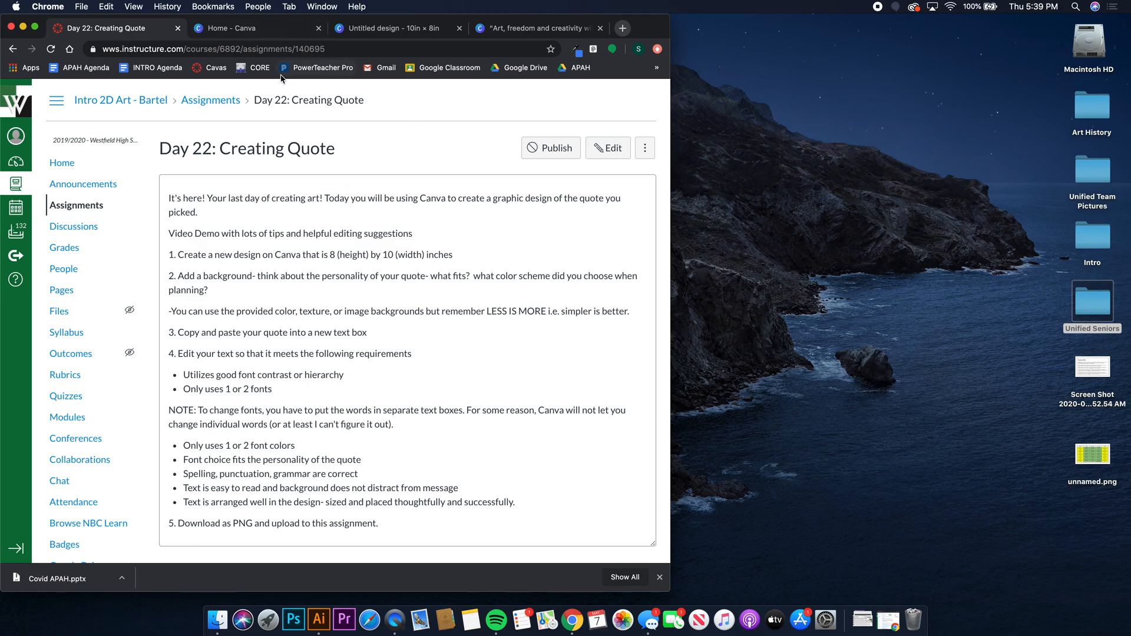
left_click_drag(185, 312, 437, 314)
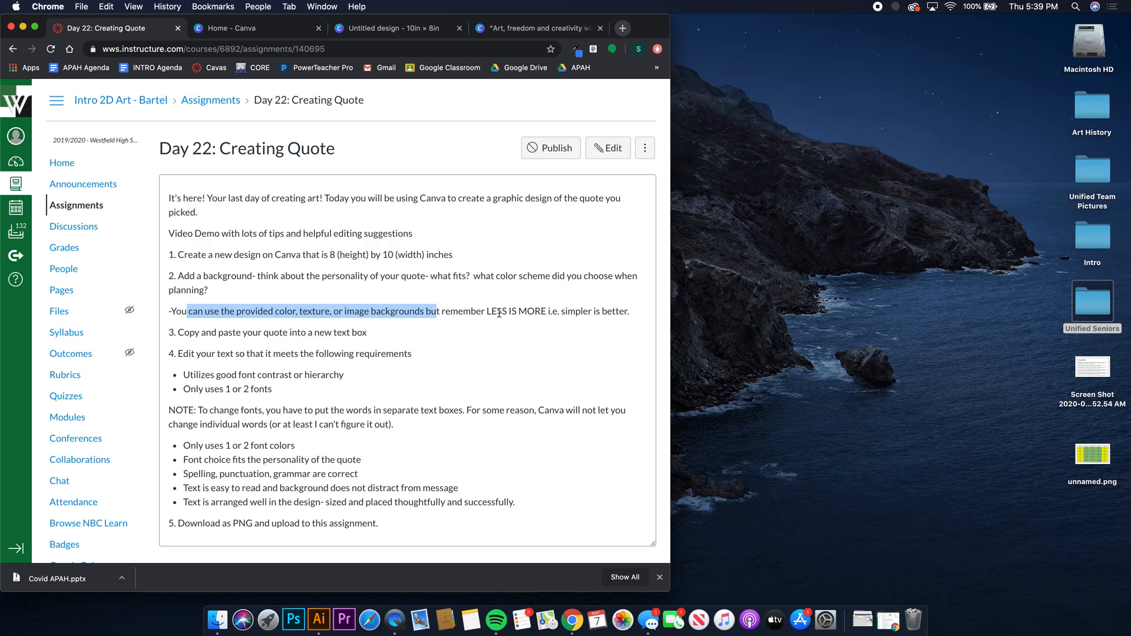
left_click_drag(487, 311, 575, 317)
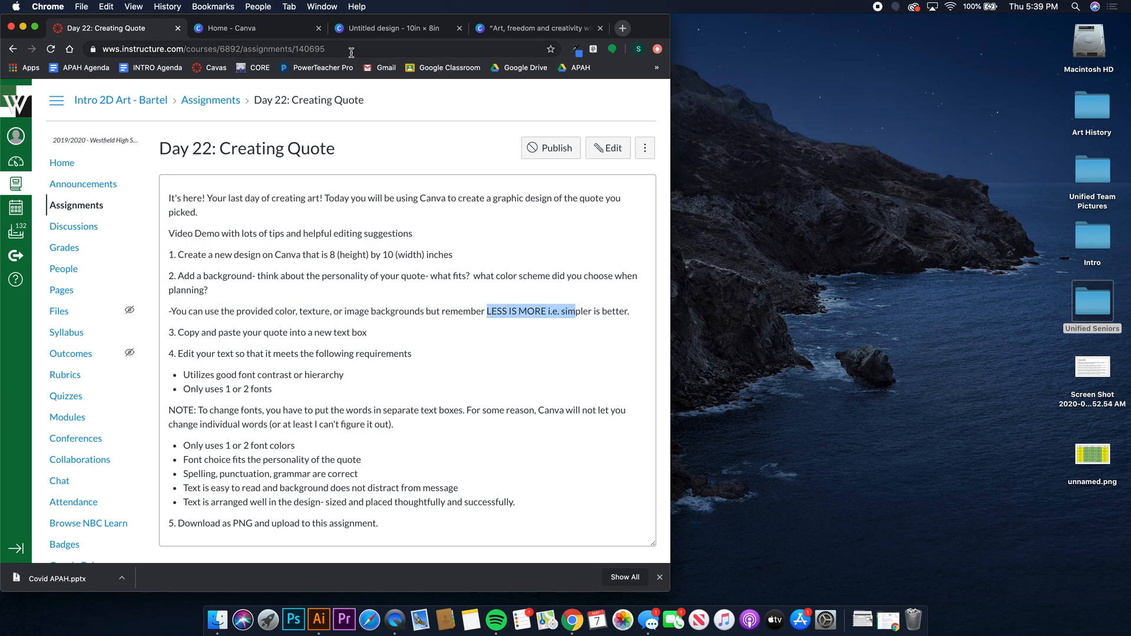
left_click(253, 34)
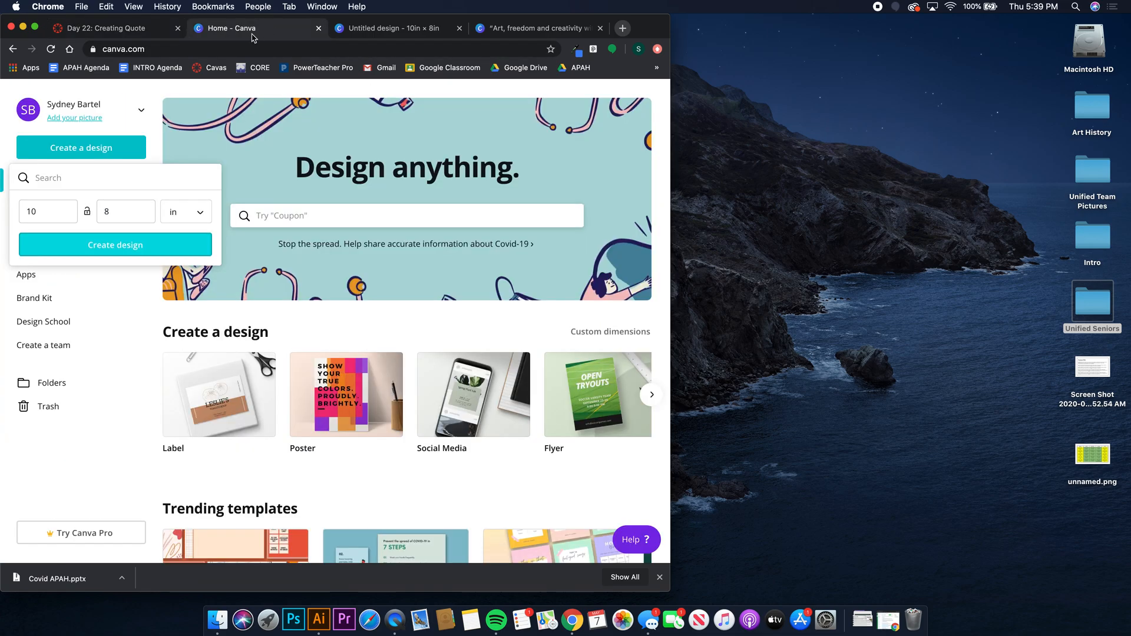
left_click(367, 31)
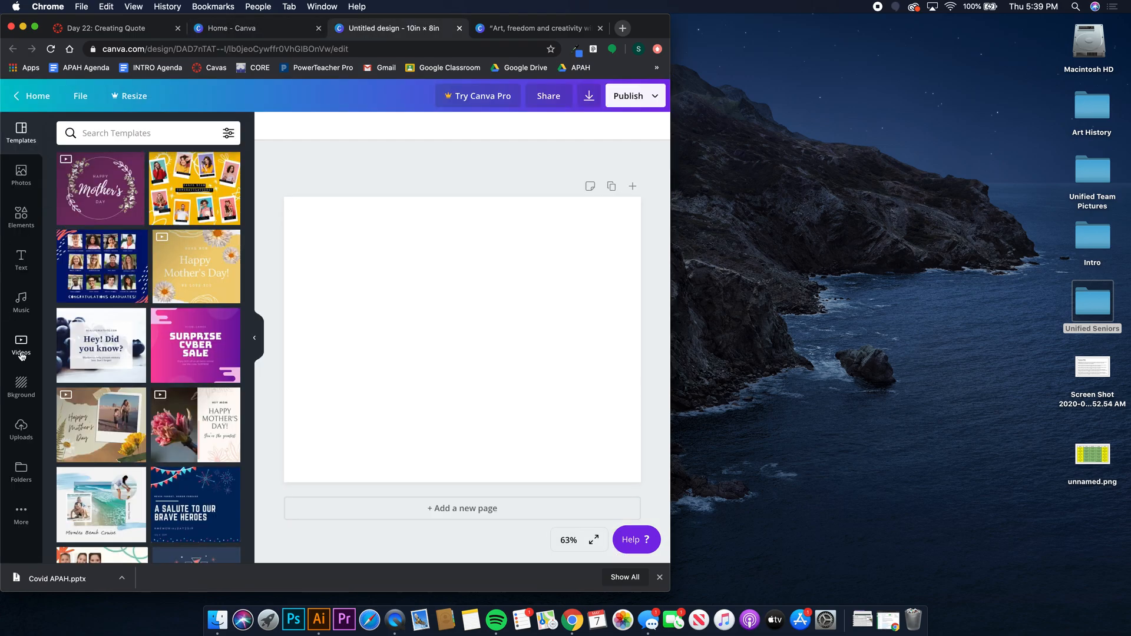
Browse the free backgrounds and apply the textured yellow-over-orange wall image to the blank page.
left_click(20, 386)
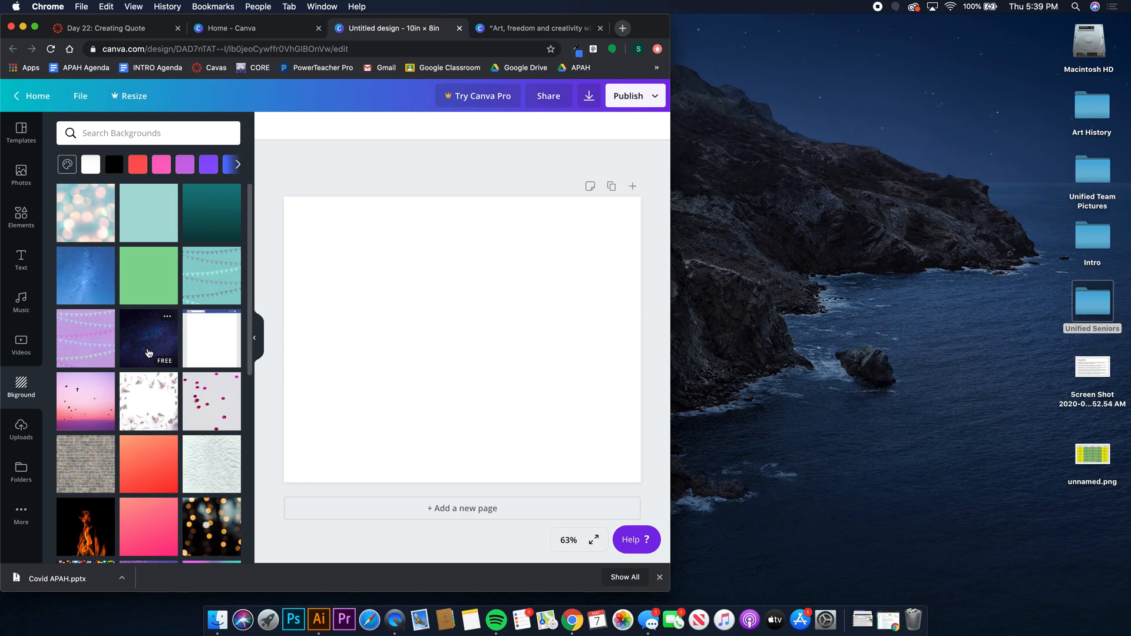
scroll(148, 353, "down", 3)
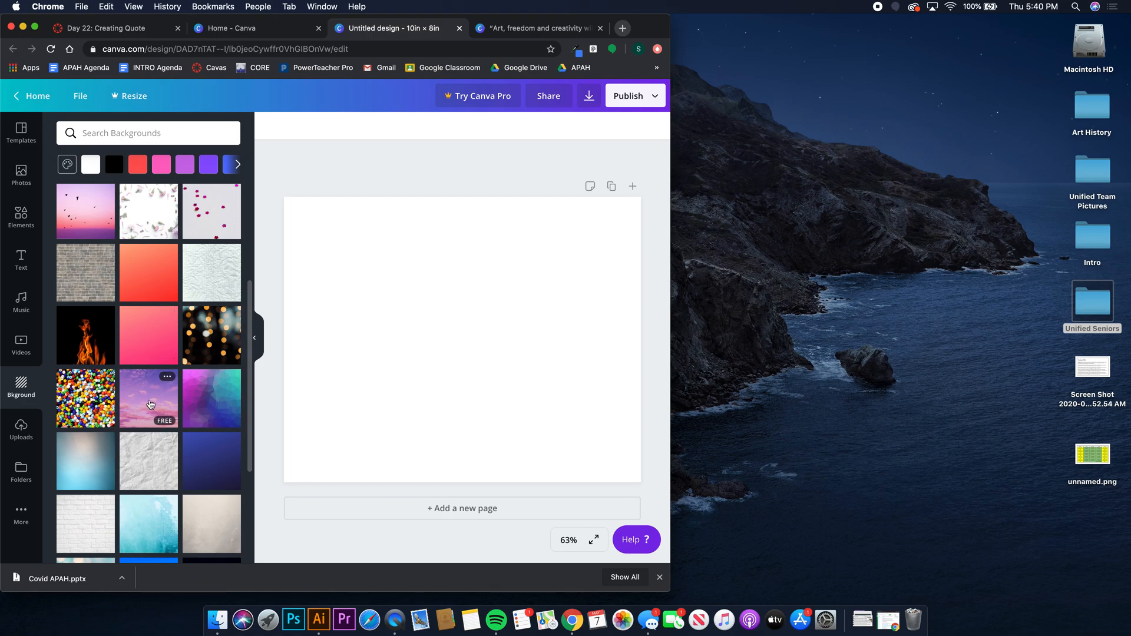
scroll(151, 404, "down", 8)
scroll(151, 404, "down", 1)
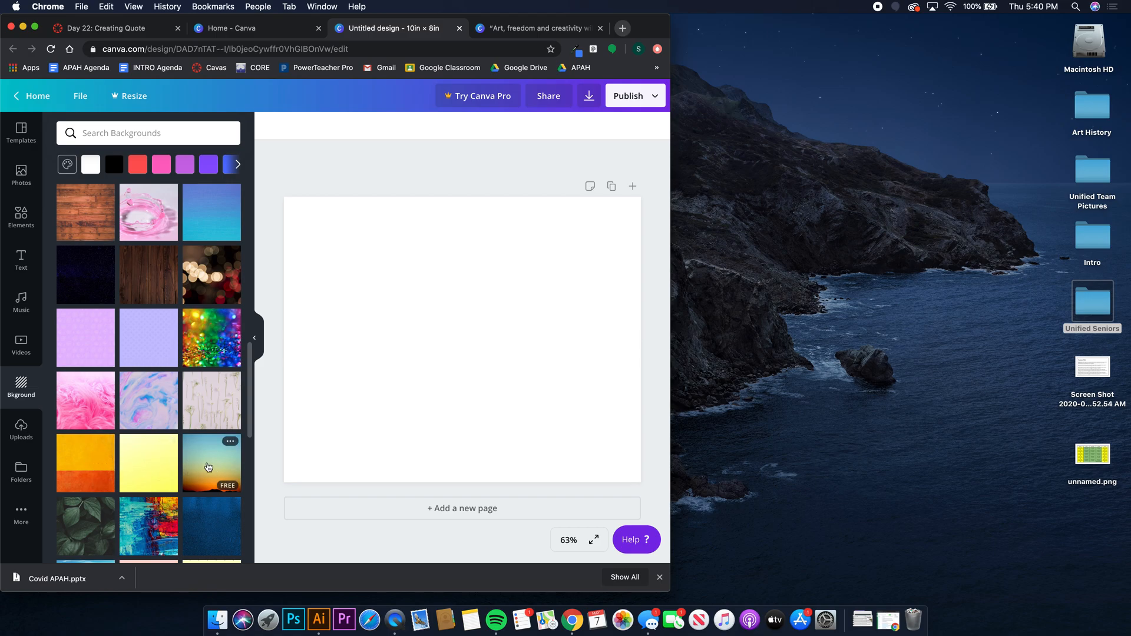
scroll(148, 442, "down", 3)
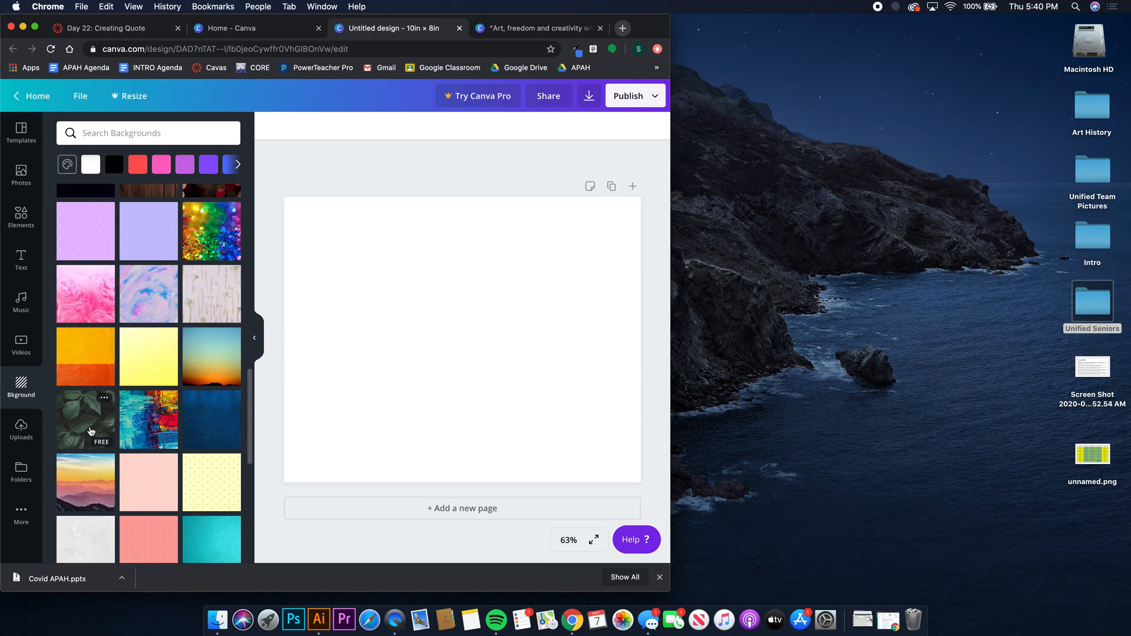
scroll(136, 428, "down", 2)
scroll(136, 429, "down", 1)
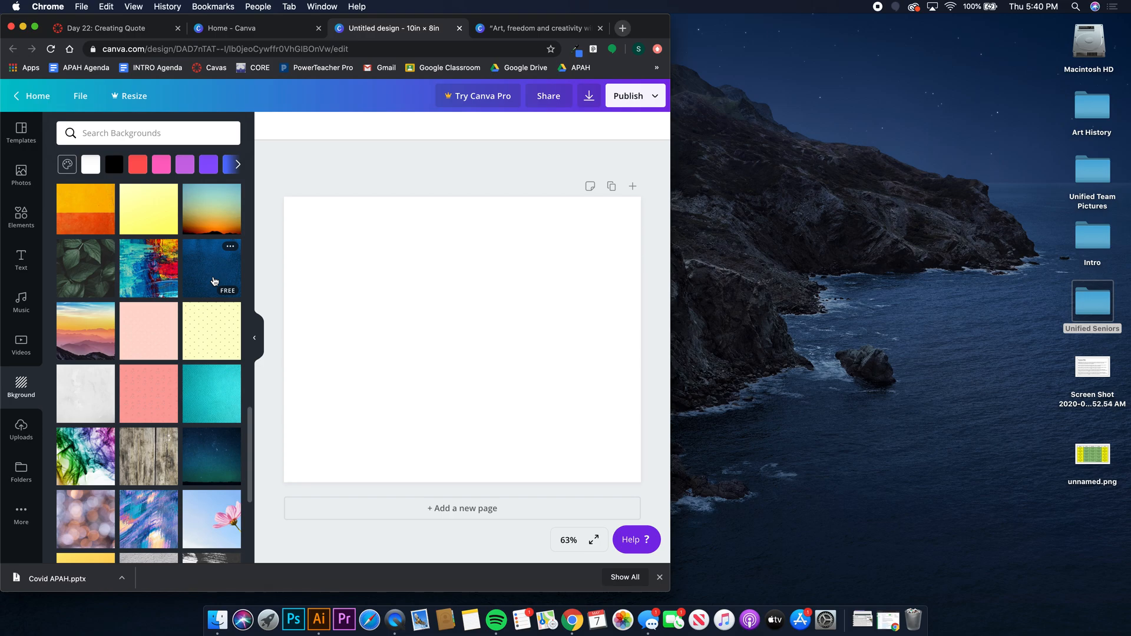
scroll(149, 328, "down", 5)
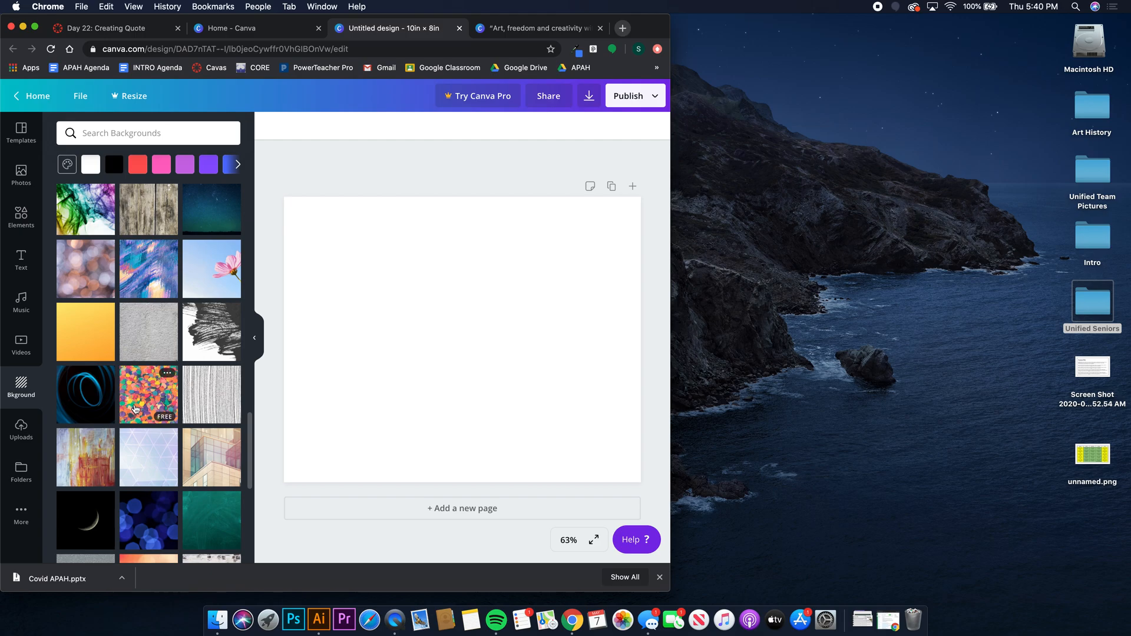
scroll(135, 407, "up", 7)
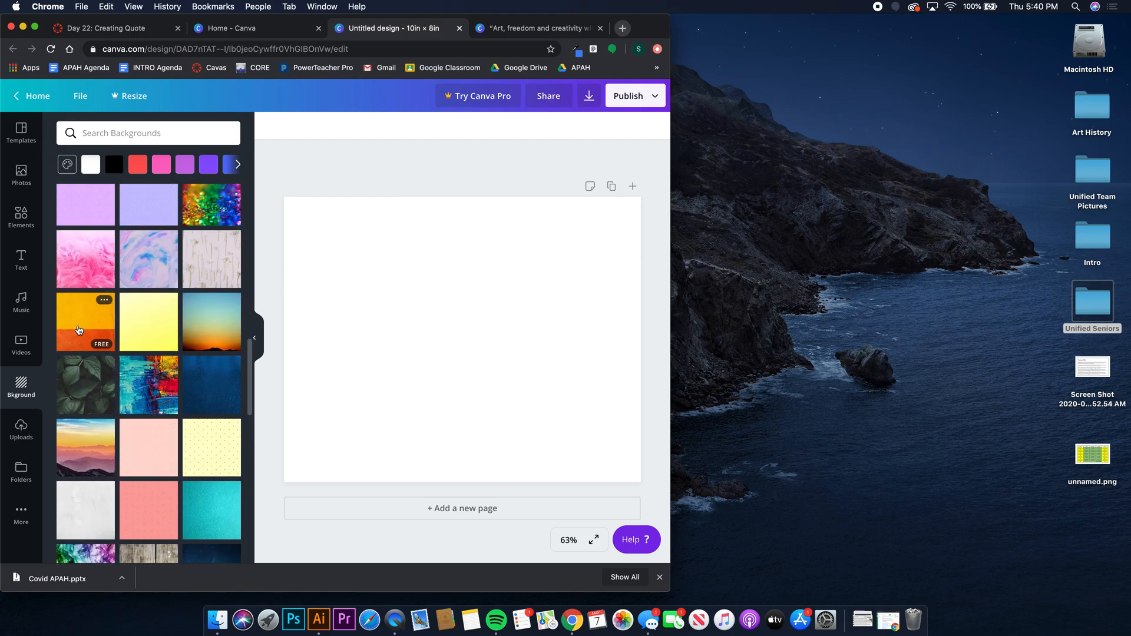
left_click(83, 329)
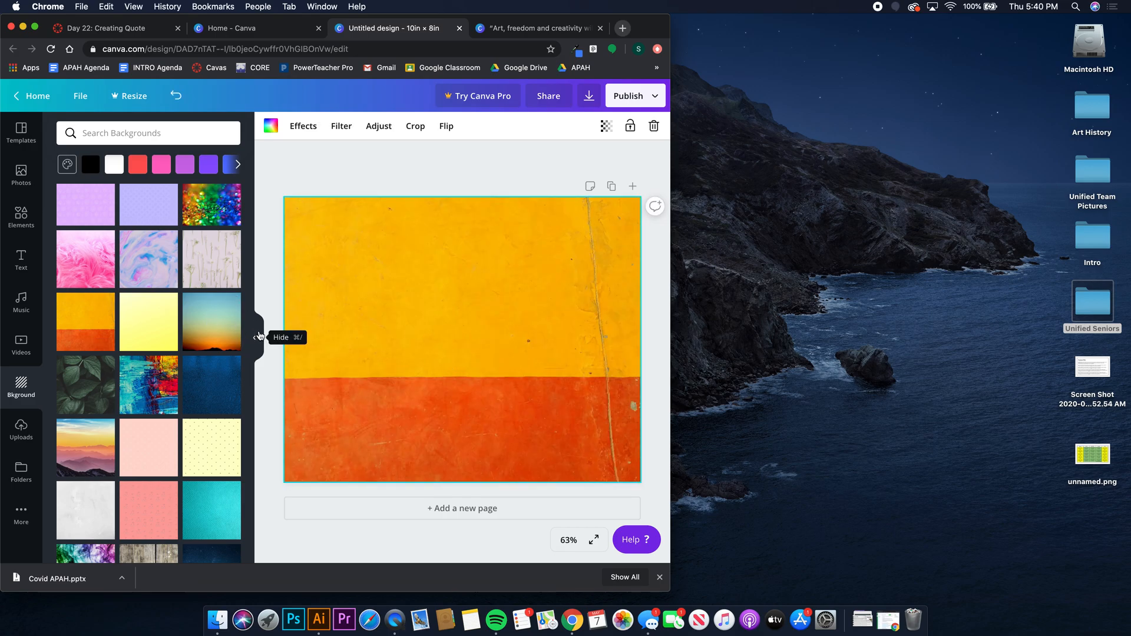
left_click(259, 336)
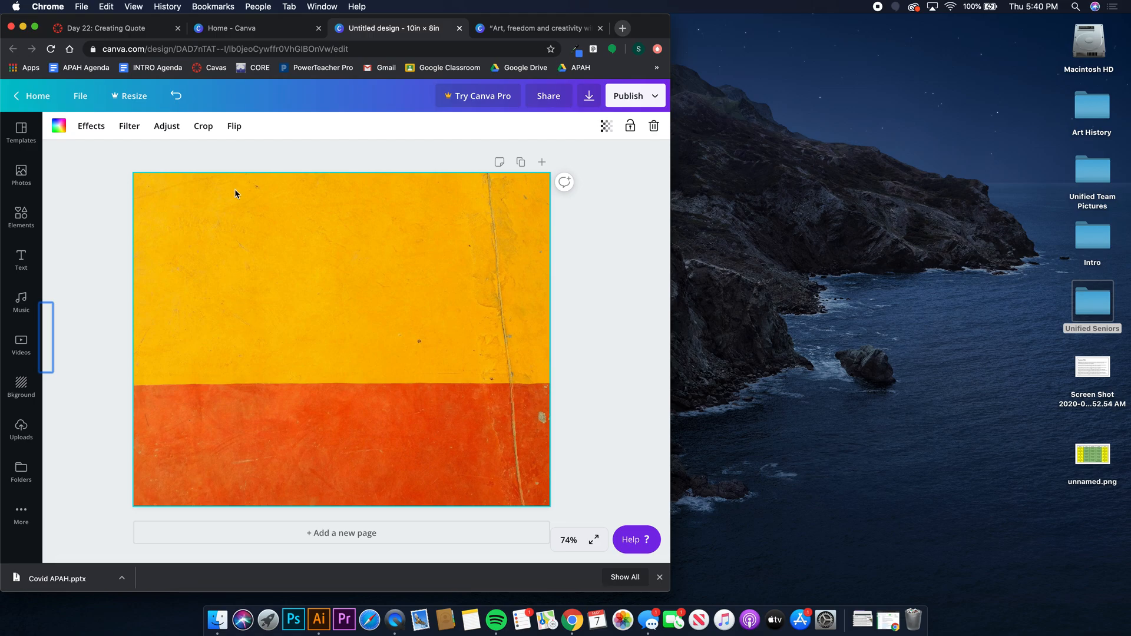
Add a heading text box to the page and replace its placeholder with "Art, freedom,".
left_click(21, 260)
left_click(126, 188)
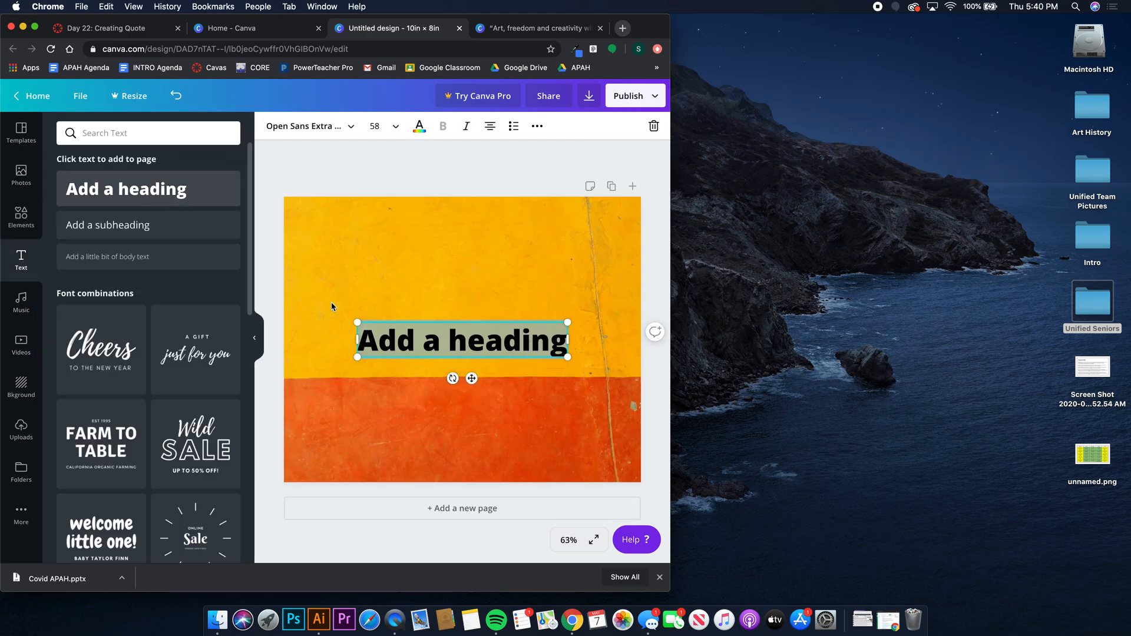
left_click(259, 337)
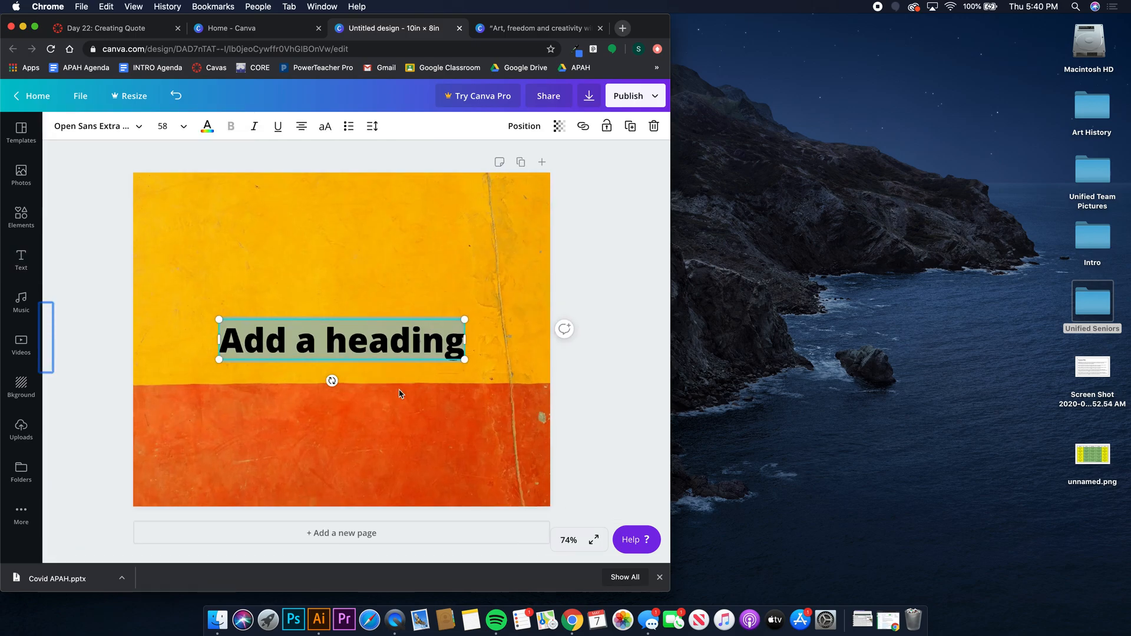
left_click(333, 338)
triple_click(333, 338)
type("Ar")
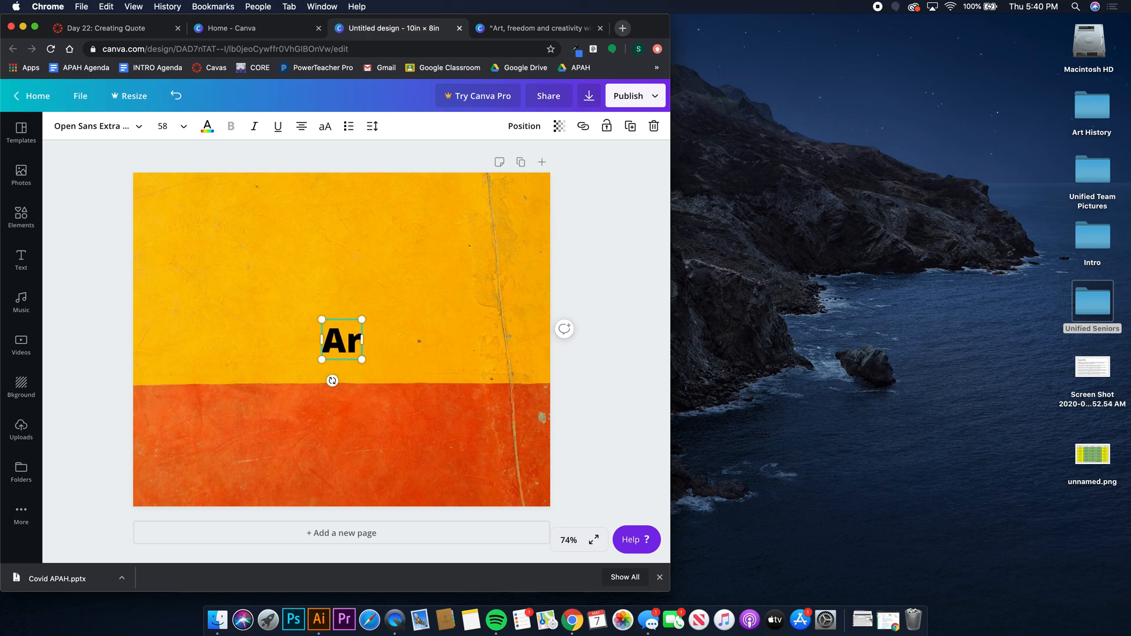
type("t, Free")
key("BackSpace")
key("BackSpace")
key("BackSpace")
key("BackSpace")
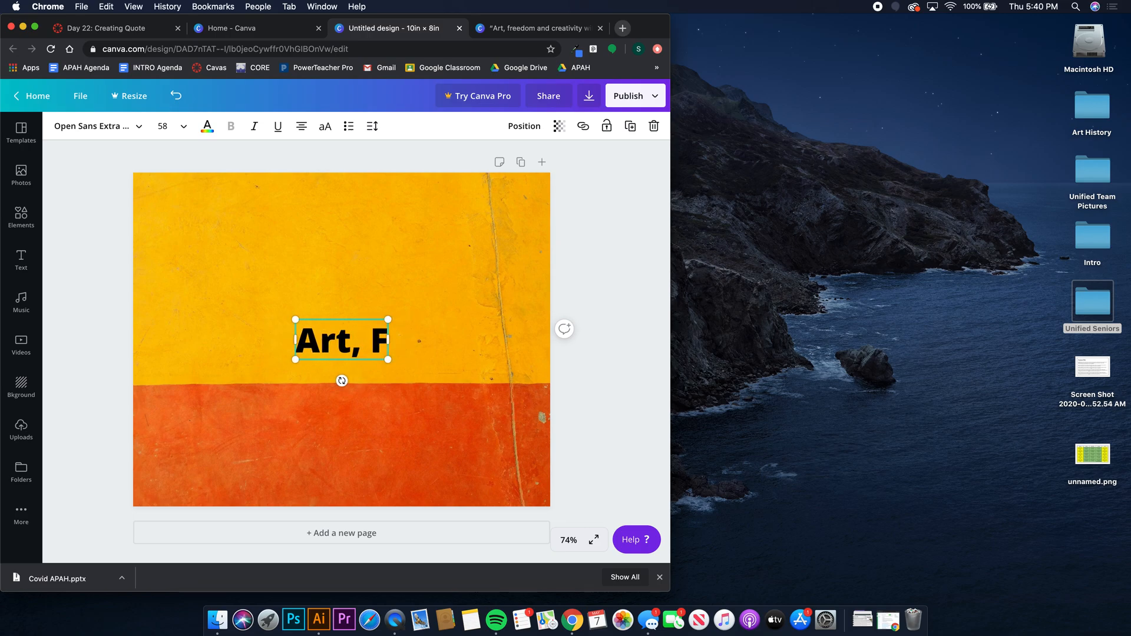
type("freedom,")
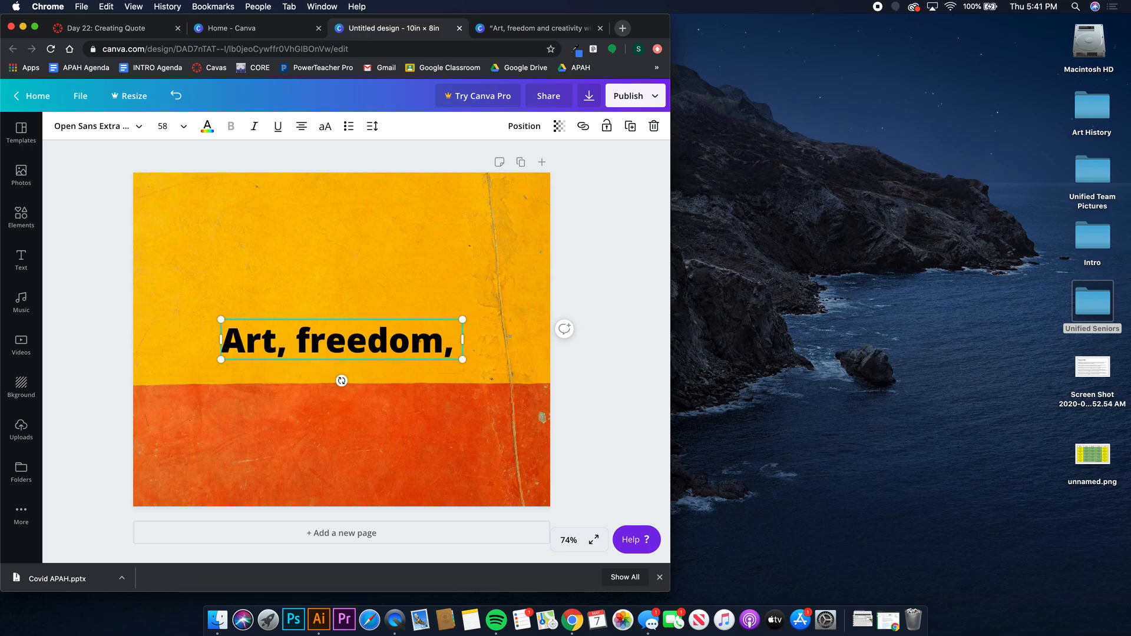
Continue the quote in the heading with "and creativity will".
type(" and creattivy")
key("BackSpace")
key("BackSpace")
key("BackSpace")
key("BackSpace")
type("ivity will")
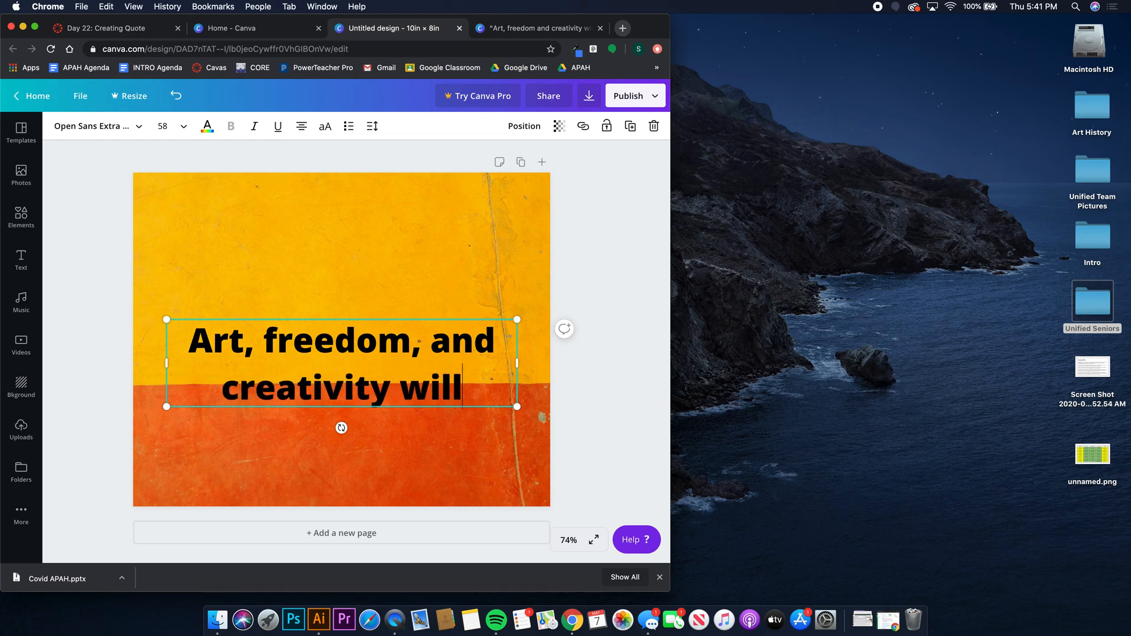
Check the quote's wording in the finished example design and complete the heading with "change society faster than politics.".
left_click(510, 28)
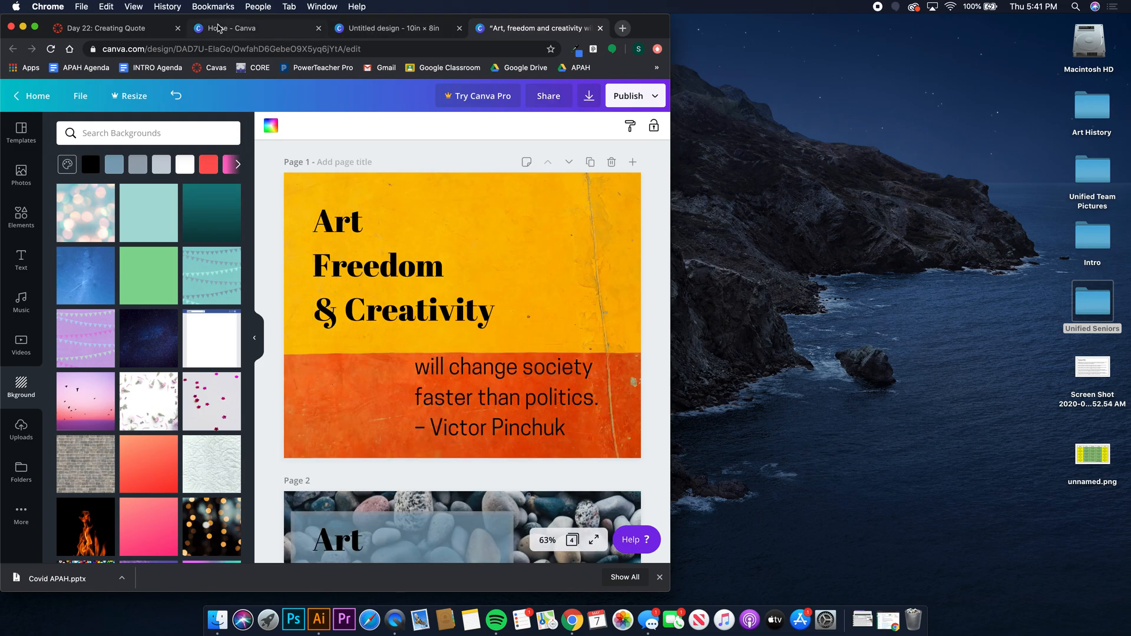
left_click(359, 28)
type("ch")
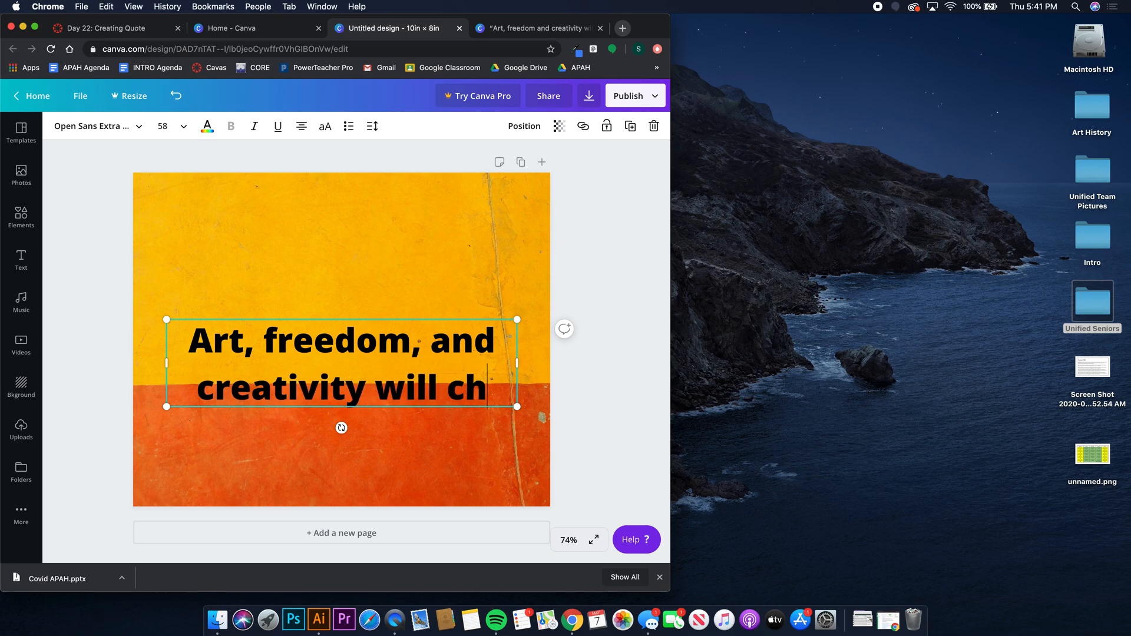
type("ange society fas")
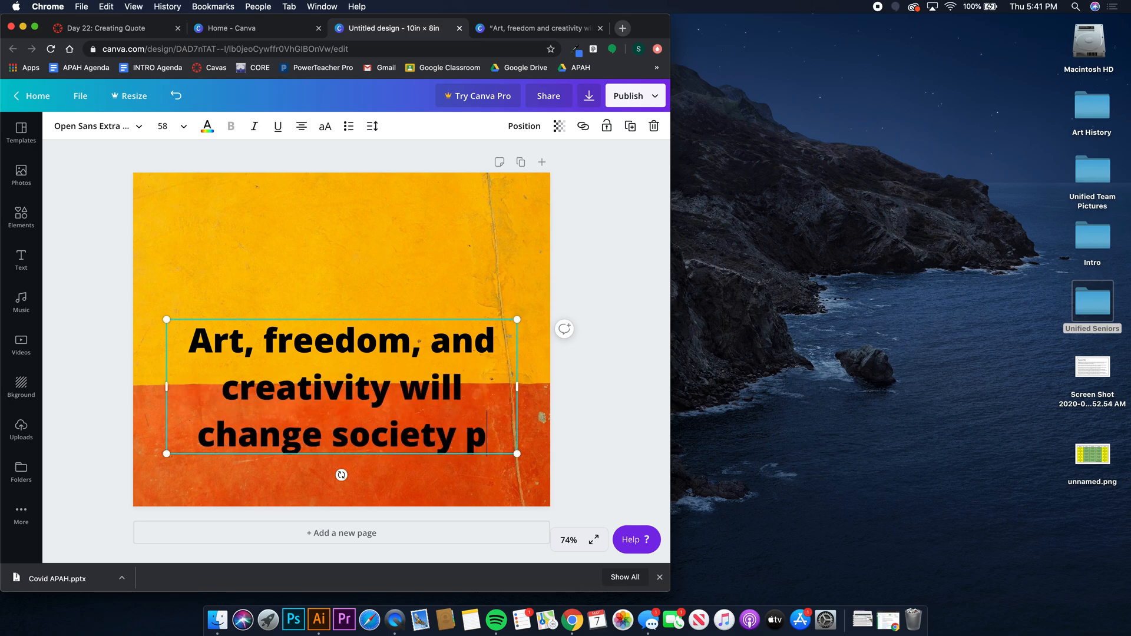
type("ter than ")
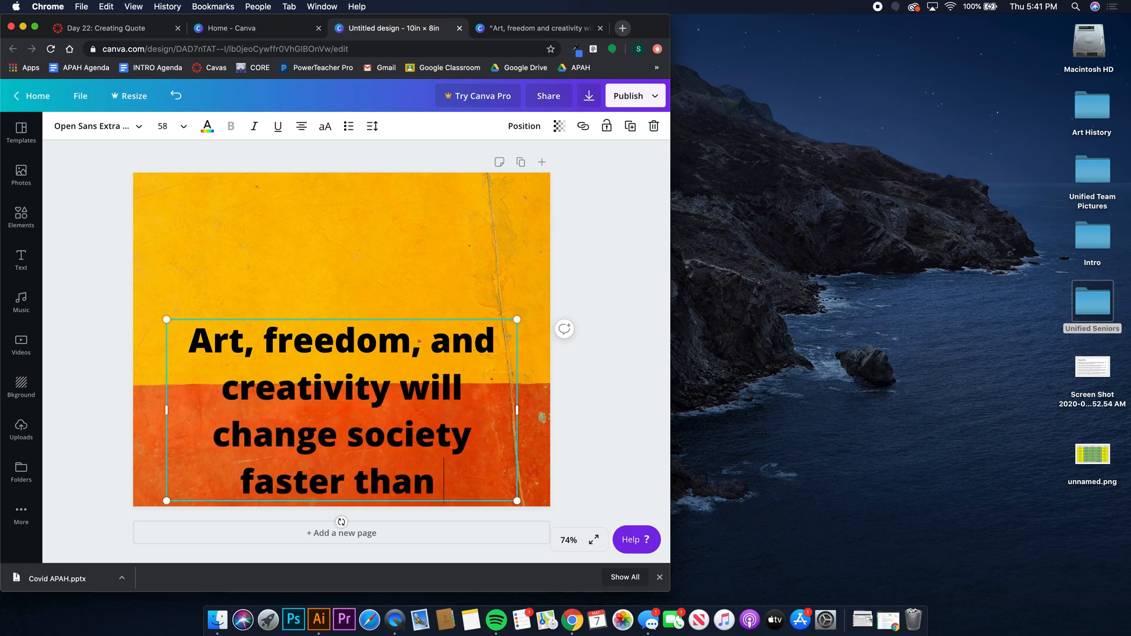
type("politics.")
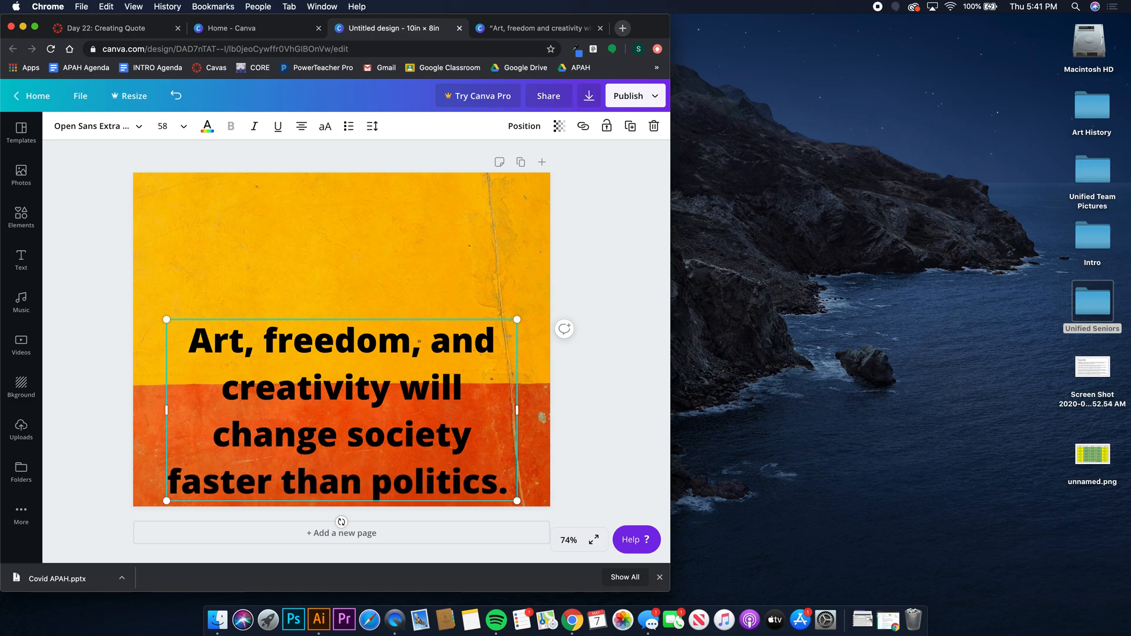
Start an attribution line reading "-Victor" below the quote and move the text box up the page.
key("Return")
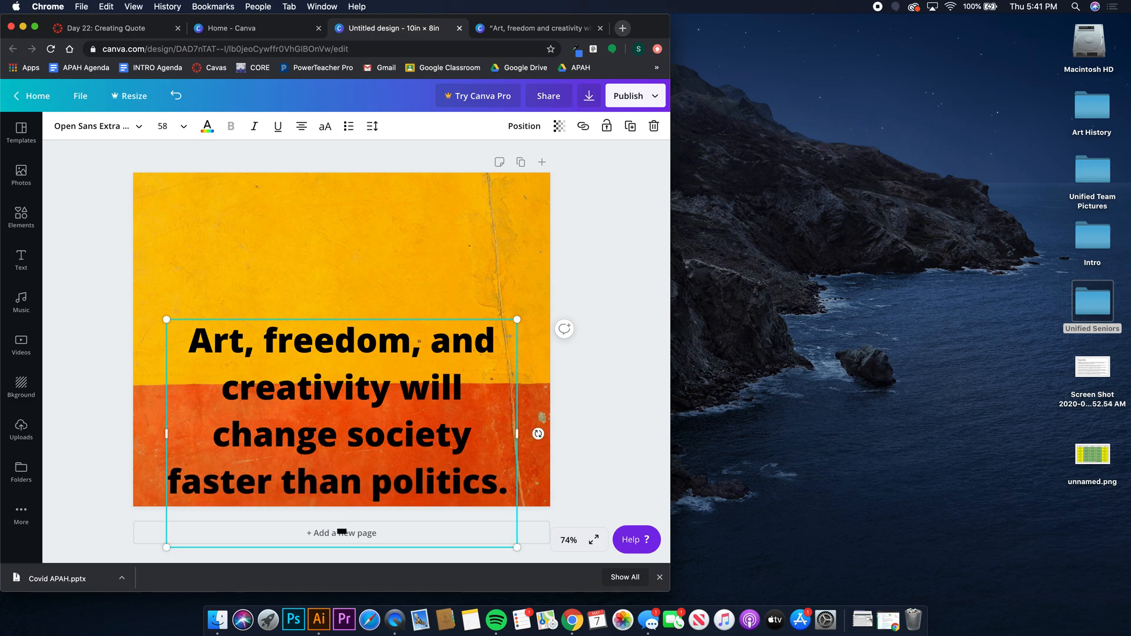
left_click_drag(406, 330, 420, 196)
type("-")
type("Victor")
Check the author's surname in the finished example design and complete the attribution line as "-Victor Pinchuck".
left_click(566, 29)
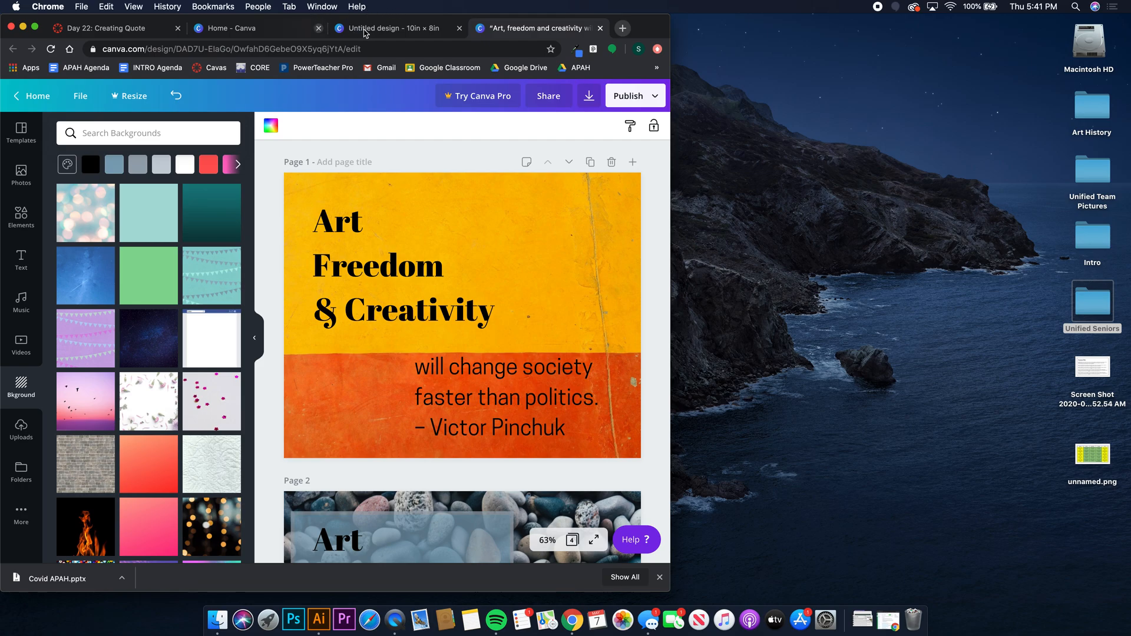
left_click(372, 29)
type("Pib")
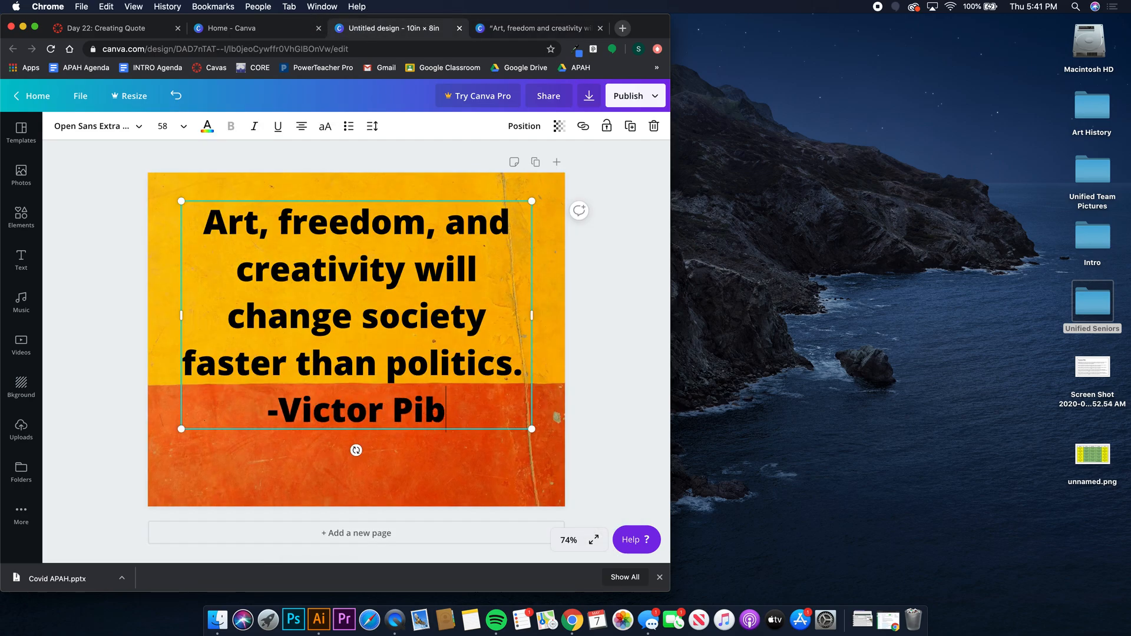
key("BackSpace")
type("nch")
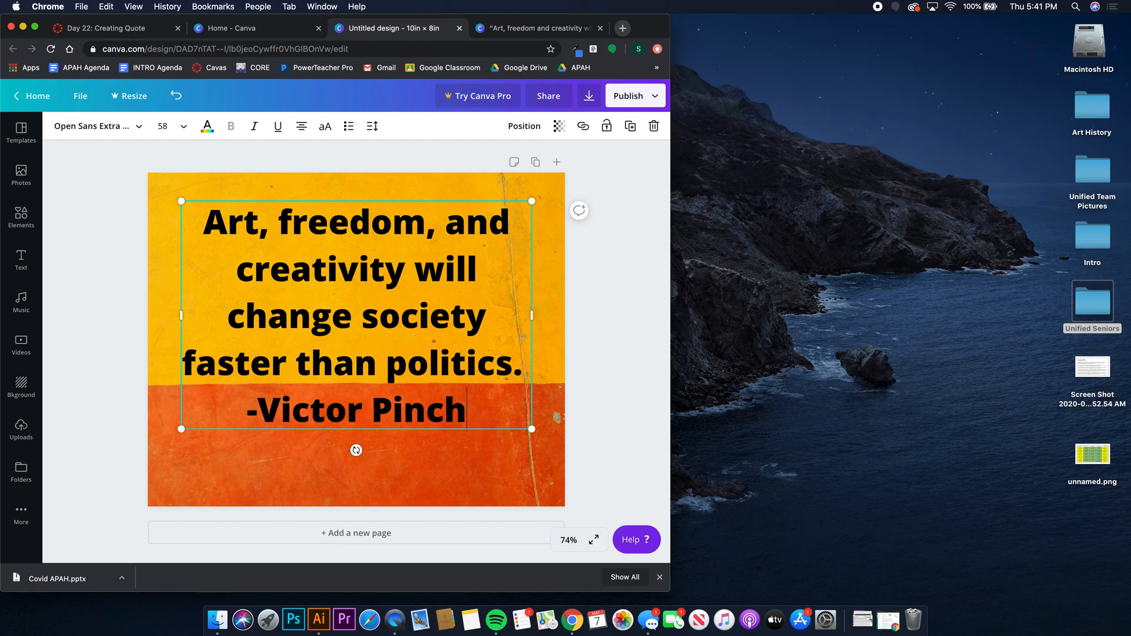
type("uck")
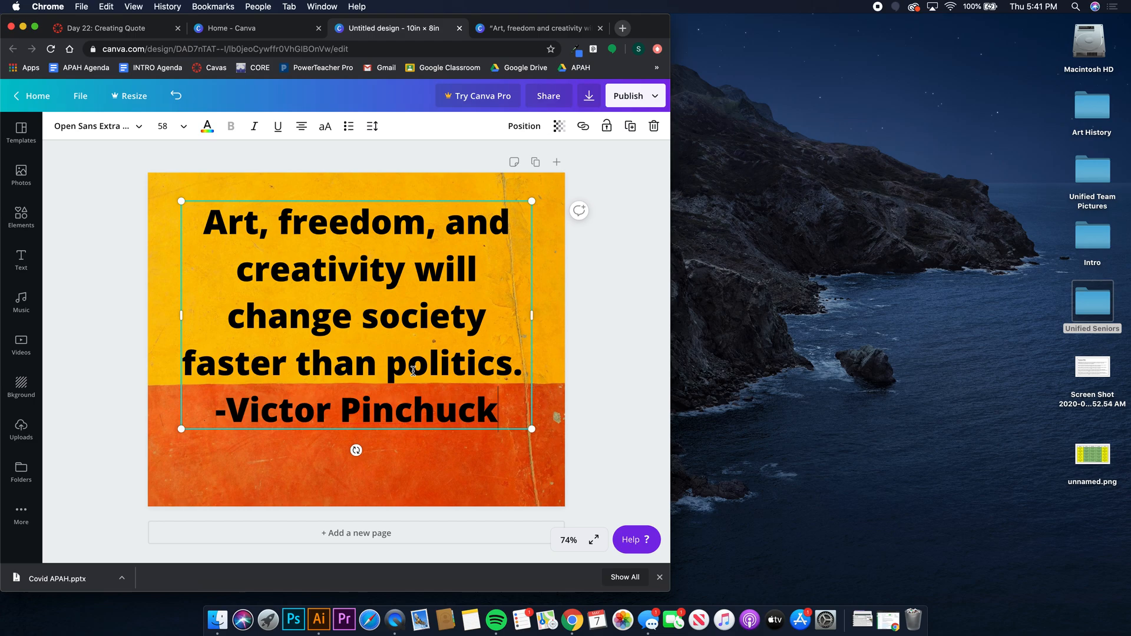
left_click(608, 319)
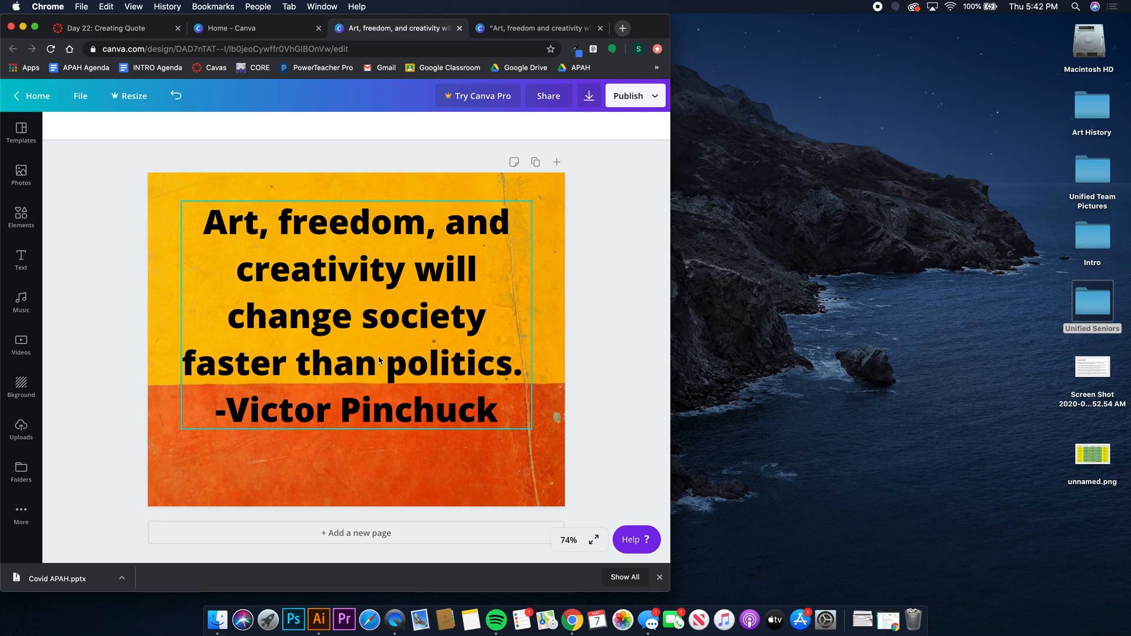
Review the text-editing requirements in the Day 22: Creating Quote assignment, including the font color rule, and return to the quote design.
left_click(136, 31)
scroll(310, 326, "down", 2)
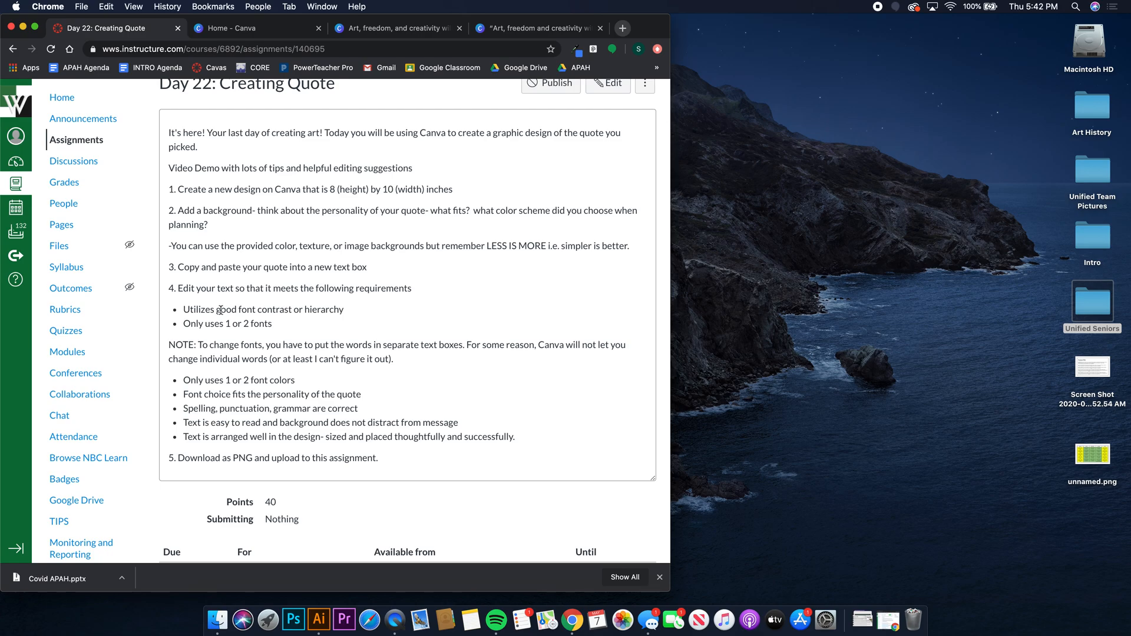
scroll(218, 309, "down", 1)
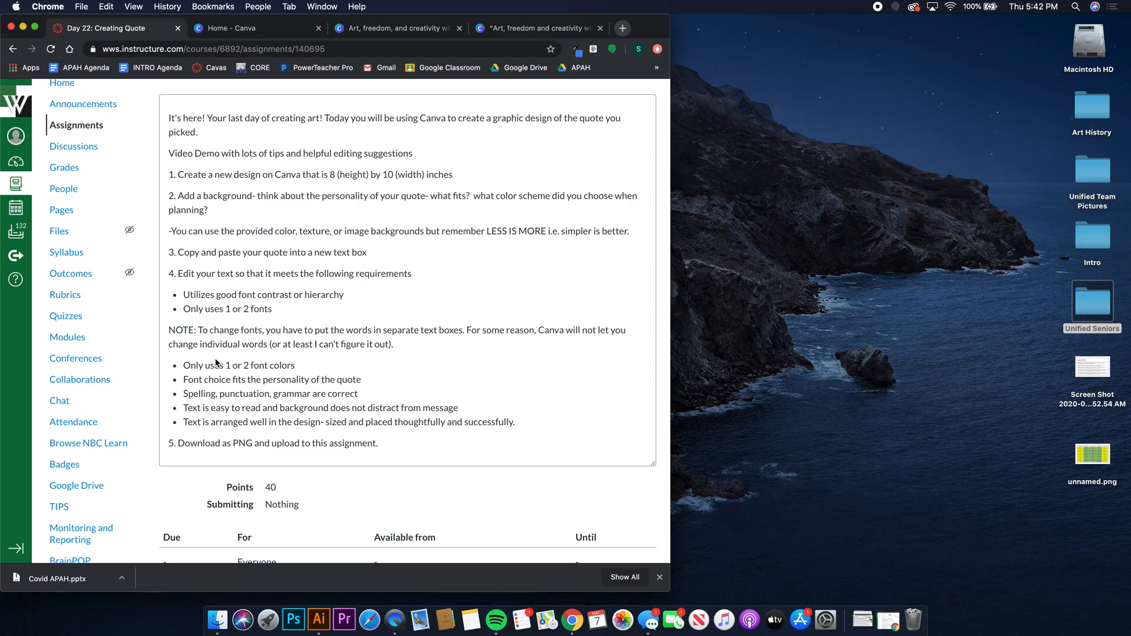
left_click_drag(215, 366, 279, 366)
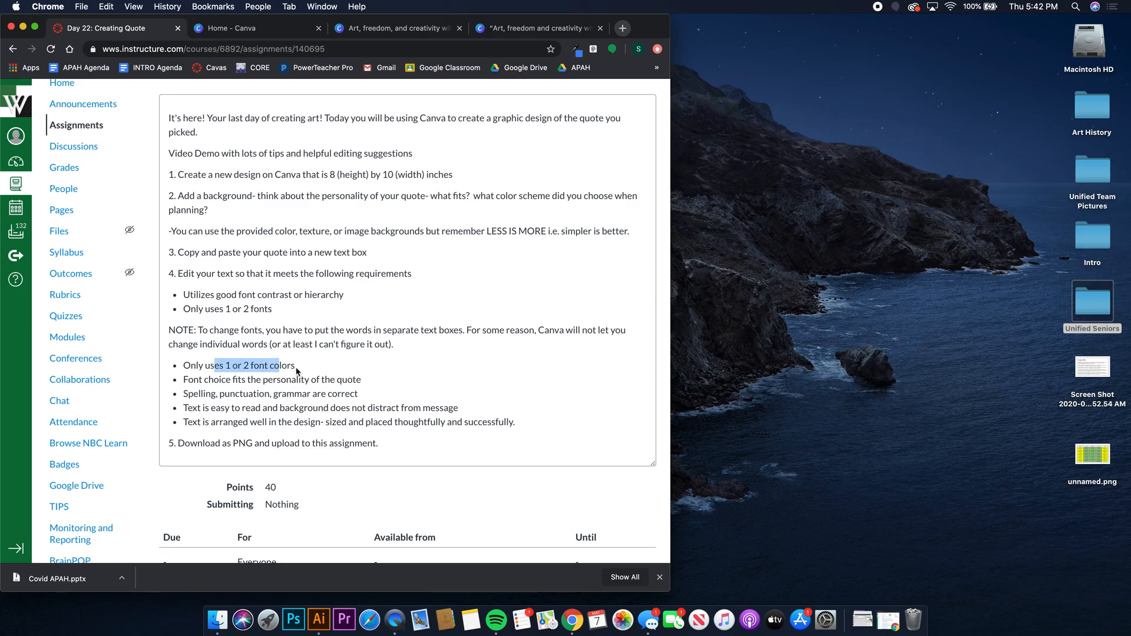
left_click(299, 372)
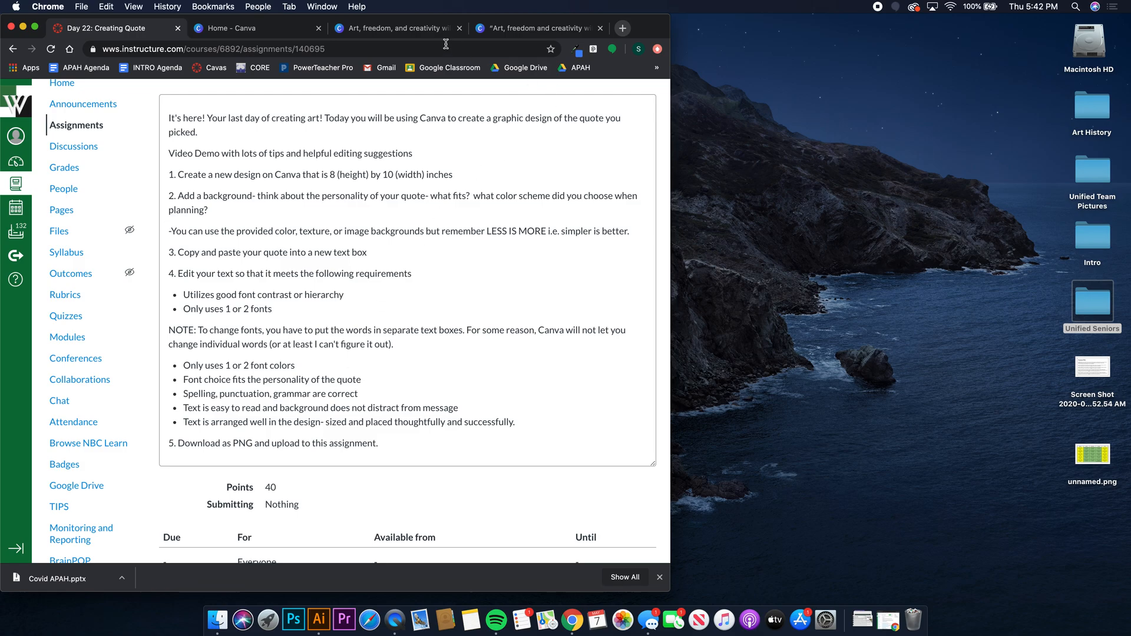
left_click(422, 30)
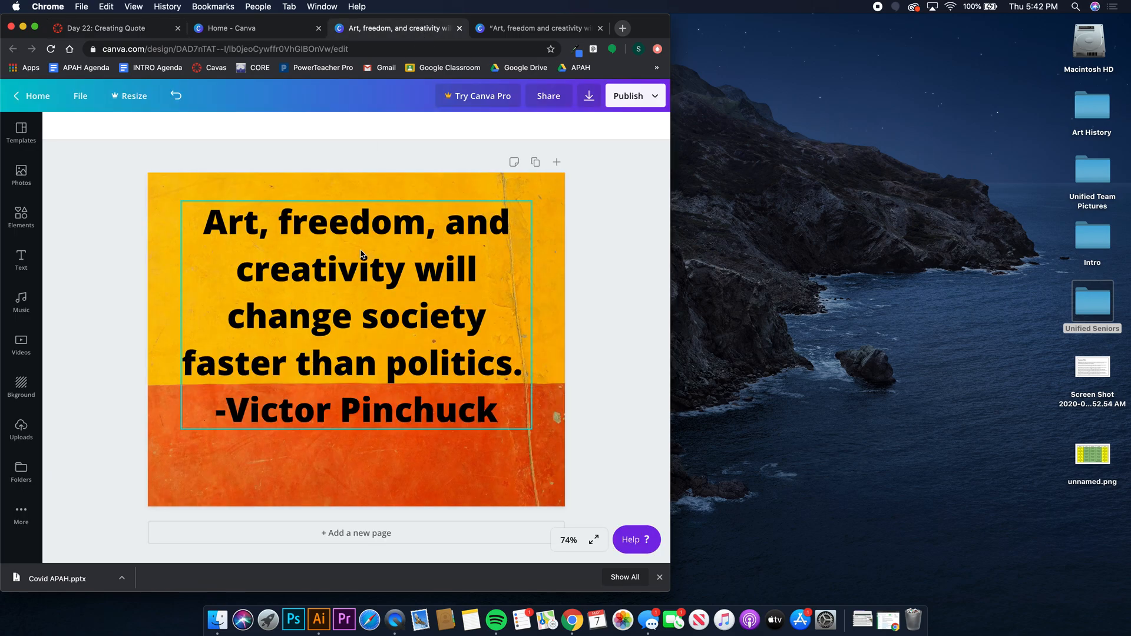
left_click(406, 277)
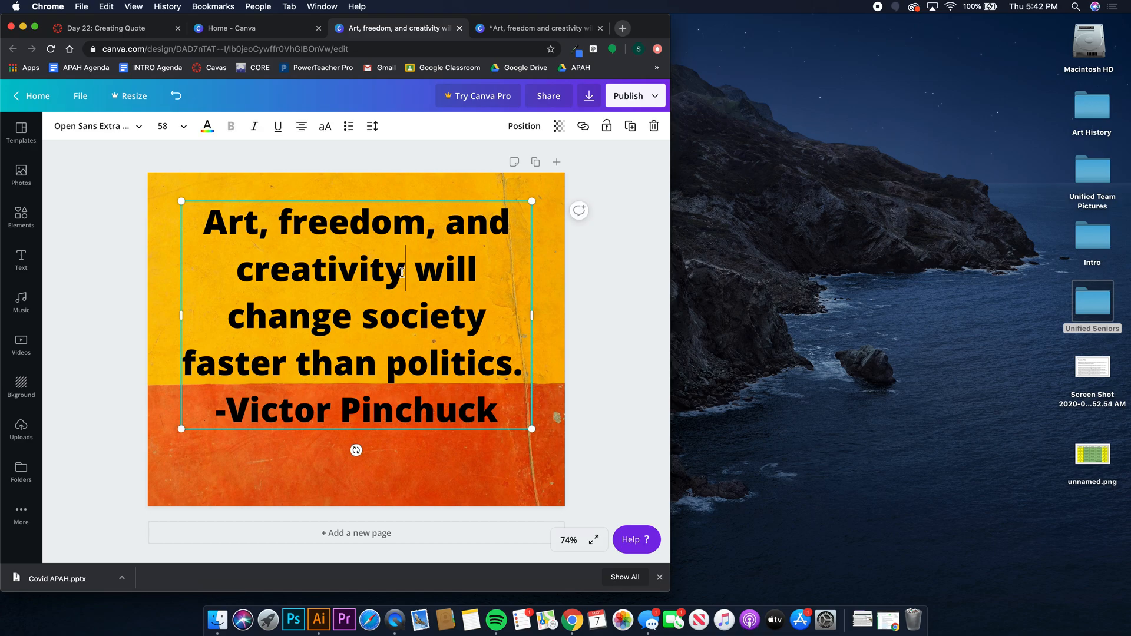
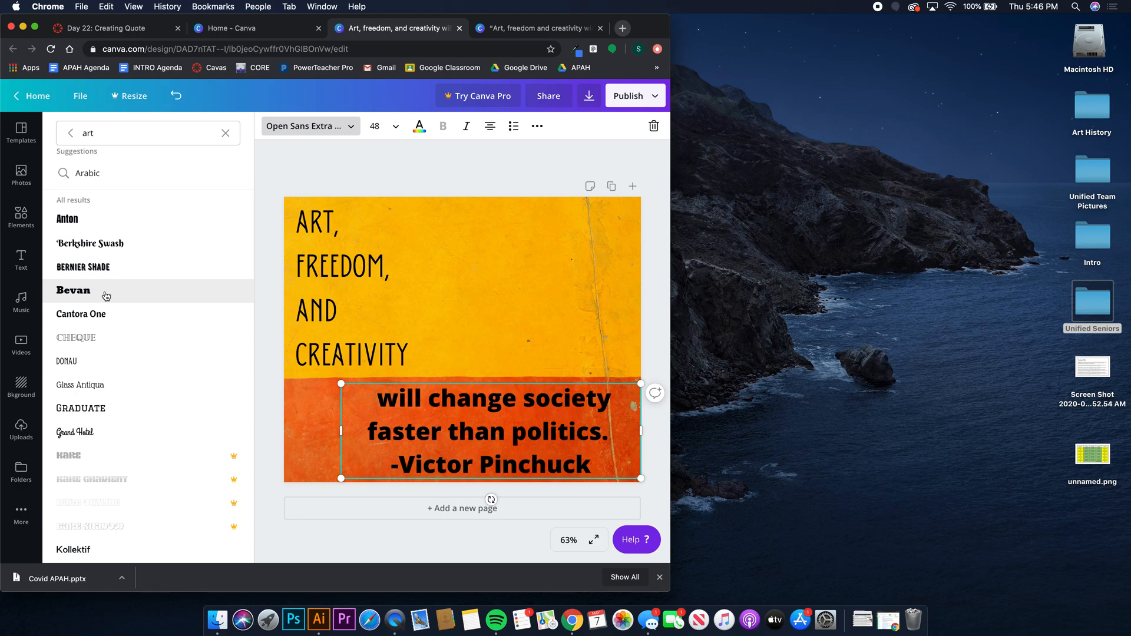
Search the fonts for "sans serif" and try Aileron Thin and Alata on the text box beginning "will change society".
double_click(107, 136)
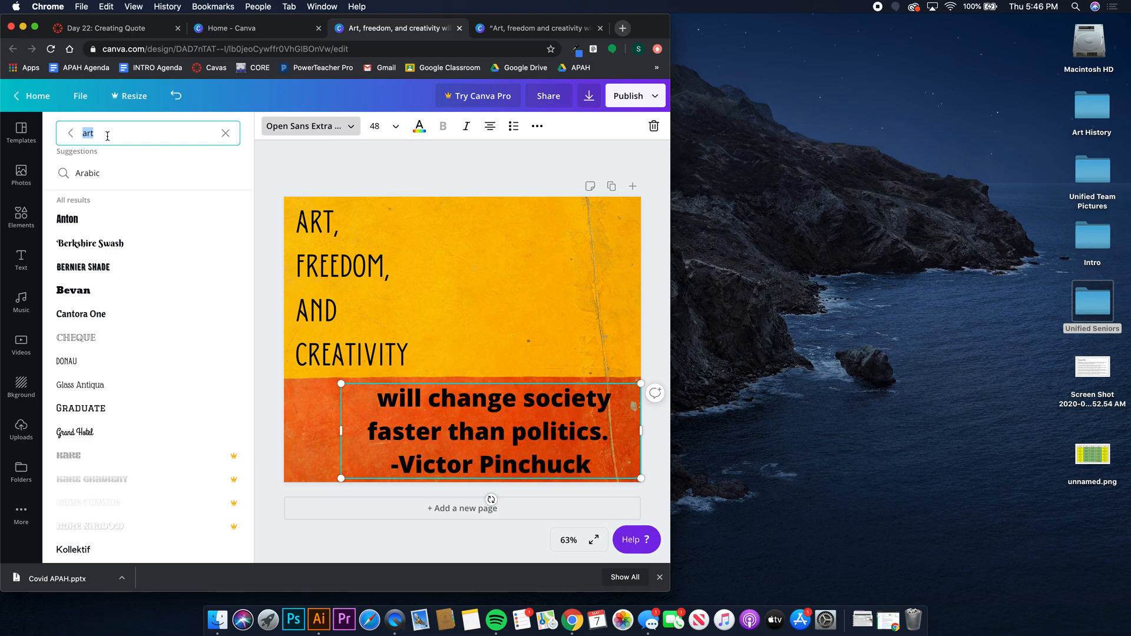
type("san")
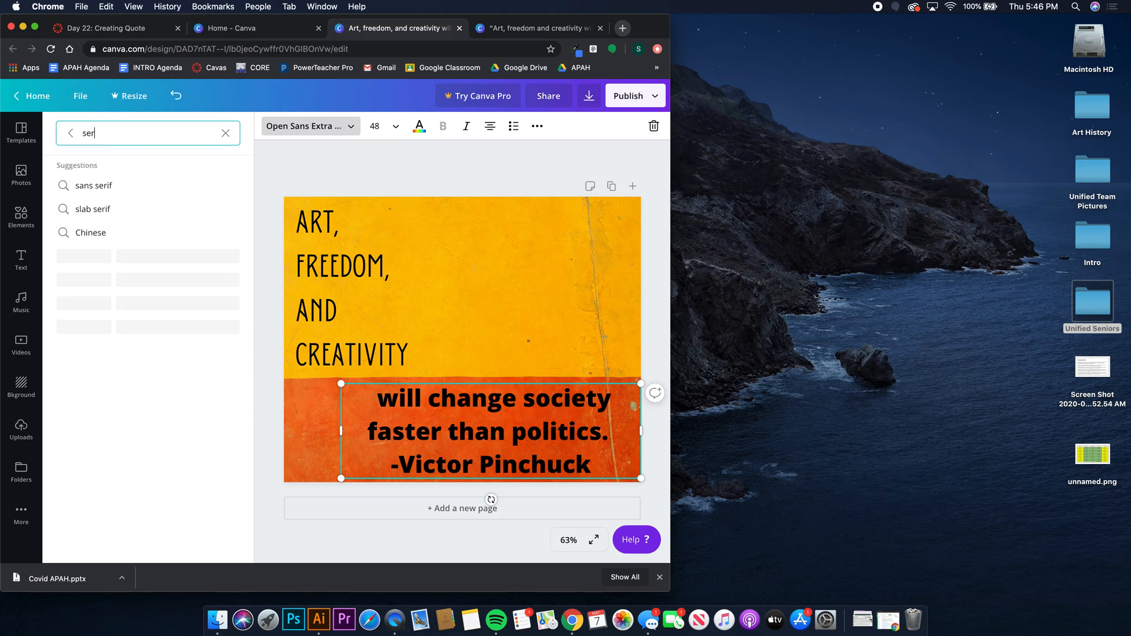
type("s serif")
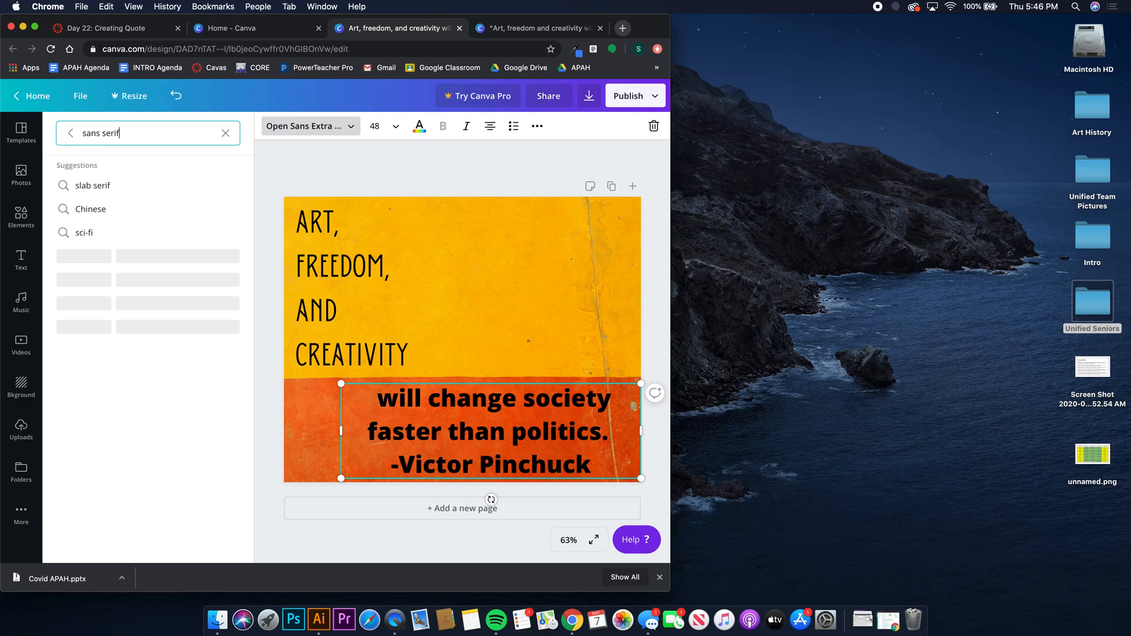
key("Return")
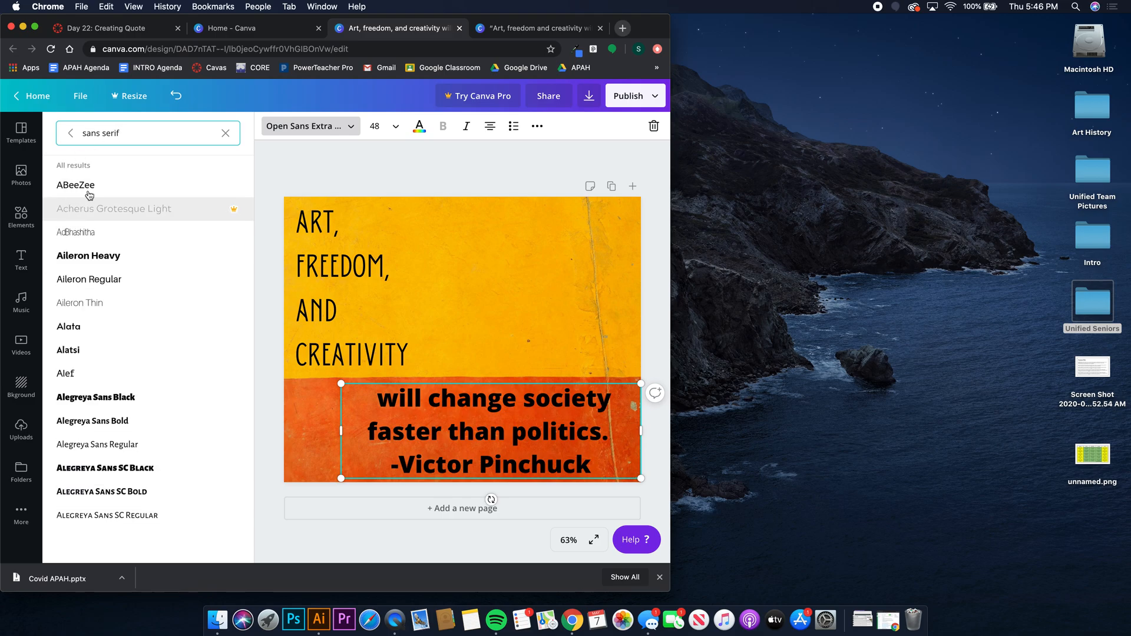
left_click(93, 304)
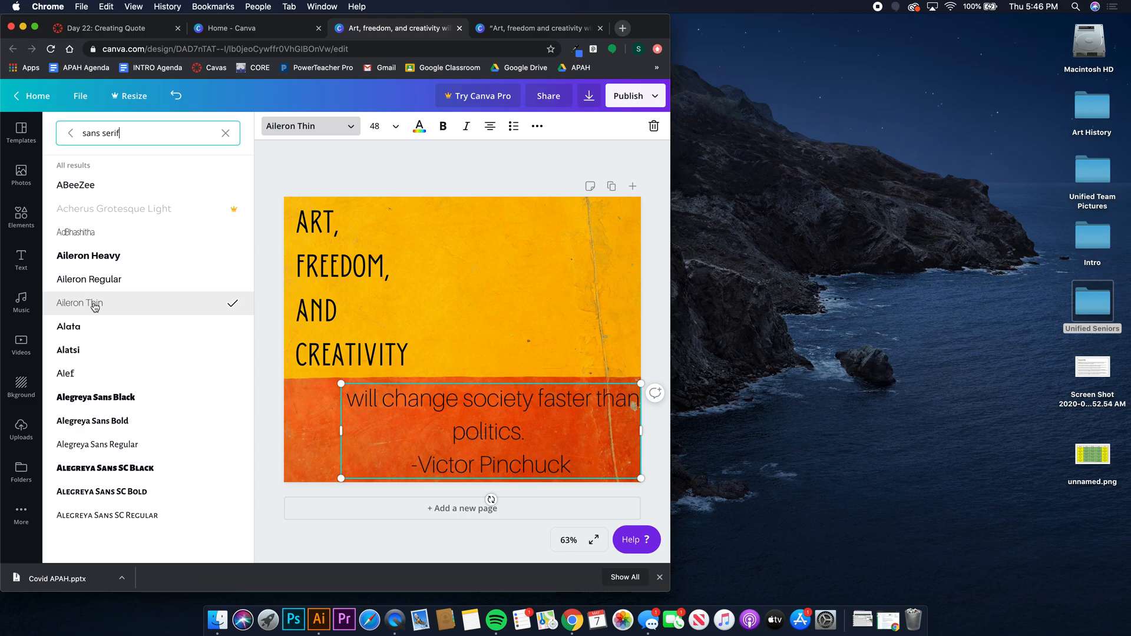
left_click(93, 333)
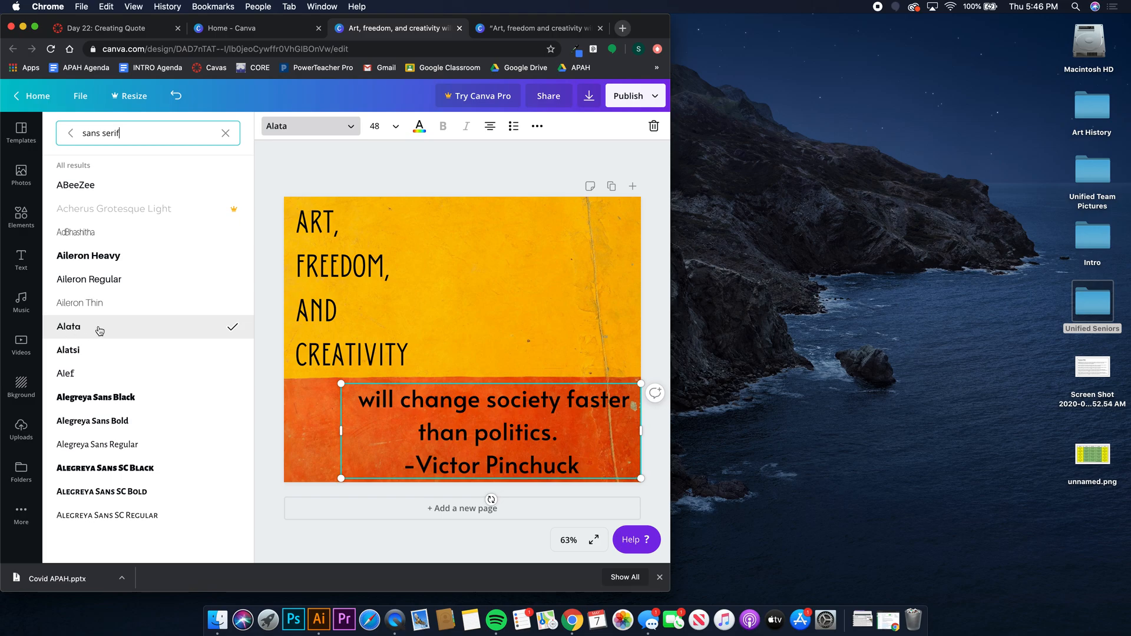
Try the Arialle, Be Vietnam Thin and Be Vietnam fonts on the "will change society" text box.
scroll(100, 331, "down", 5)
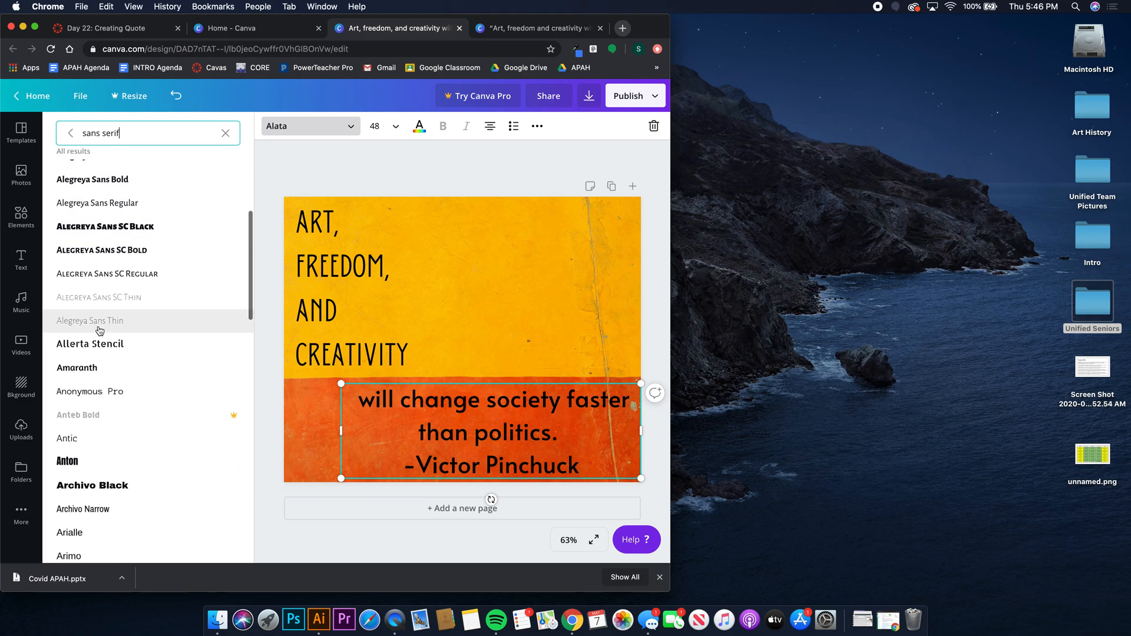
scroll(99, 332, "down", 4)
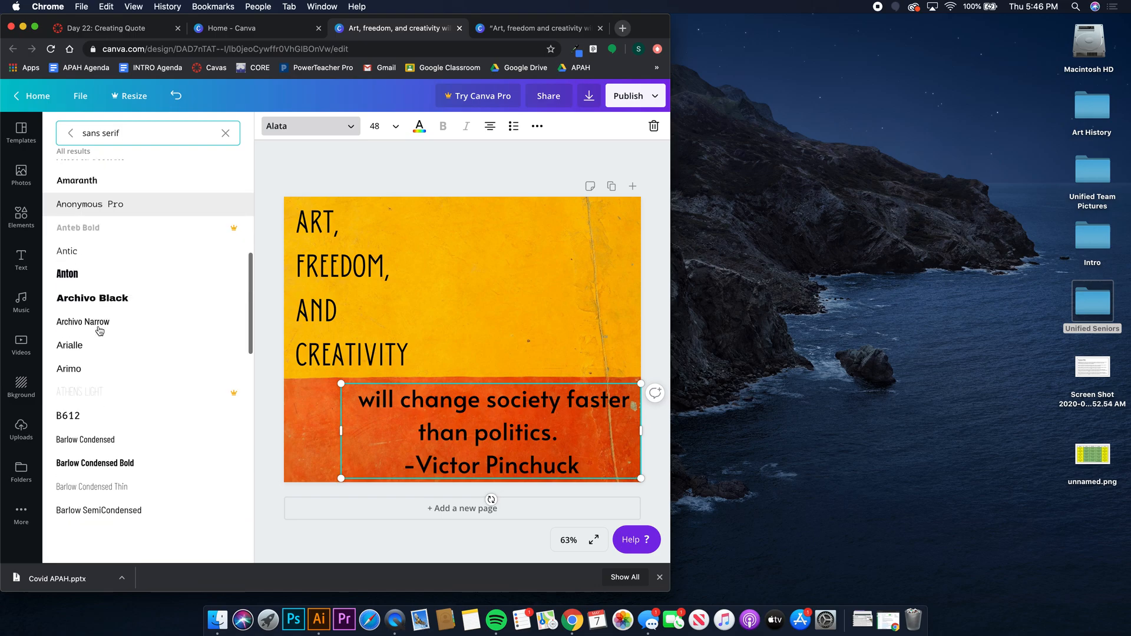
left_click(99, 331)
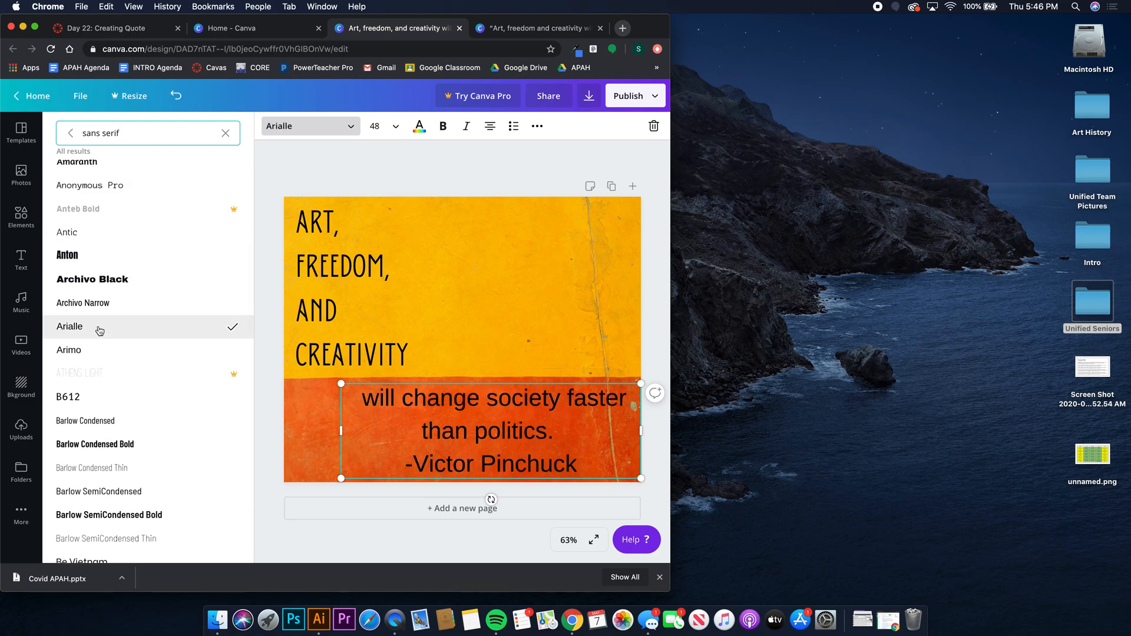
scroll(99, 331, "down", 2)
left_click(99, 464)
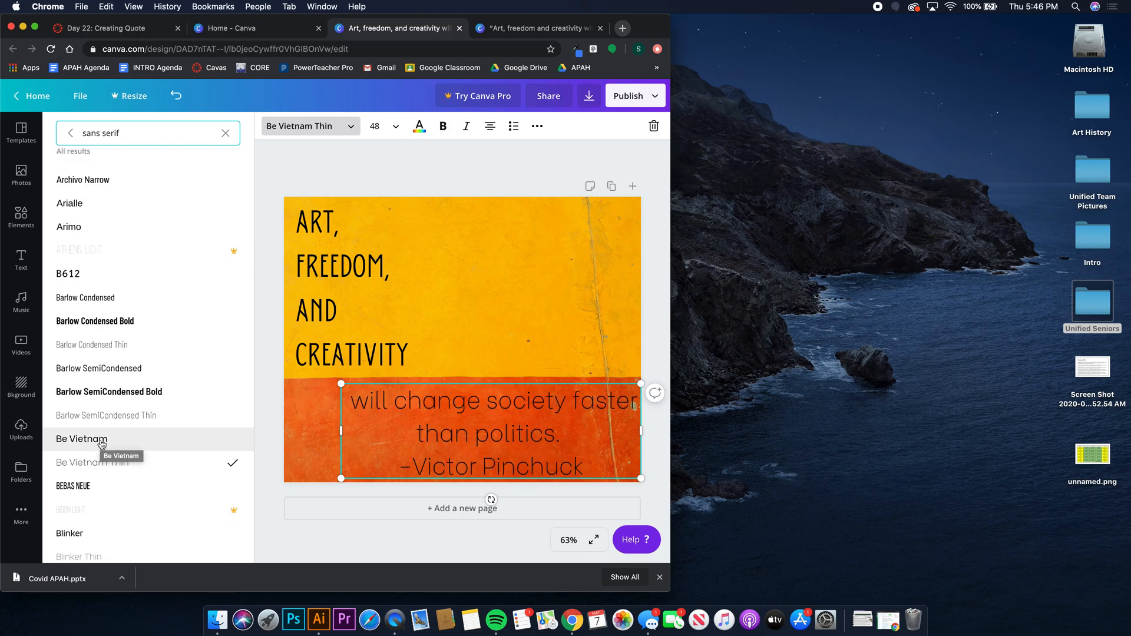
left_click(102, 443)
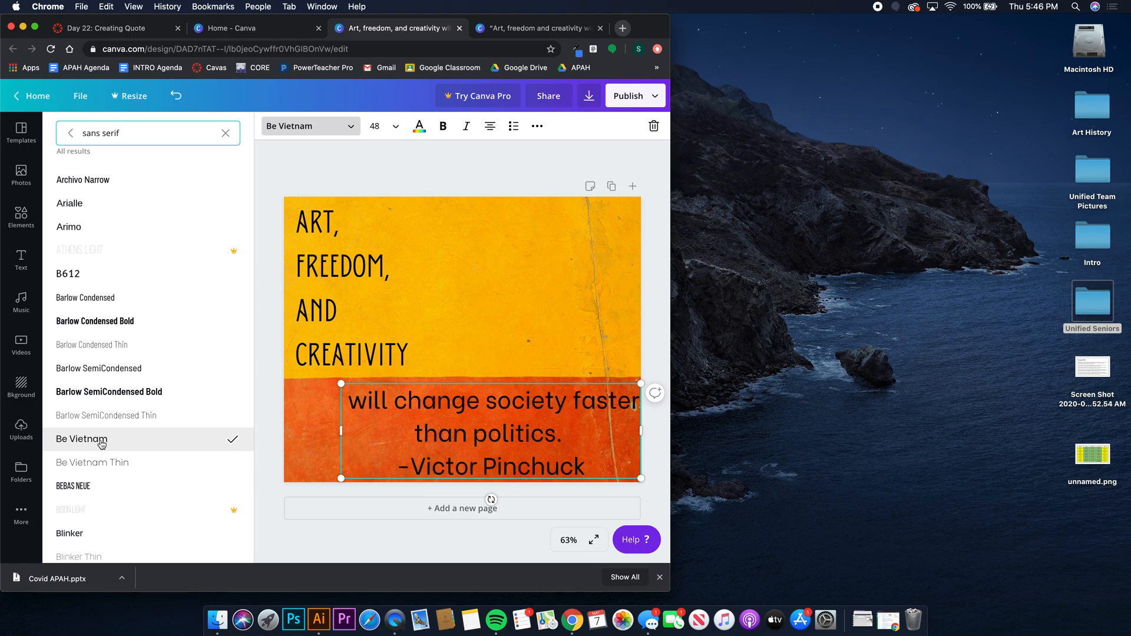
Try the Crushed and Dosis Extra Light fonts on the "will change society" text box.
scroll(101, 443, "down", 5)
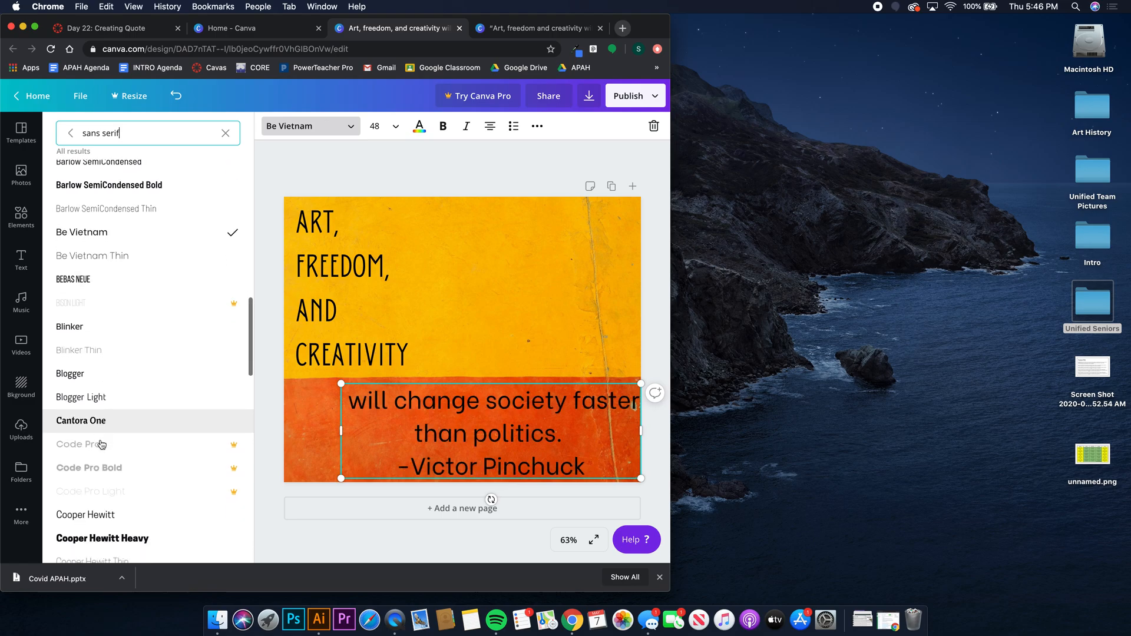
scroll(100, 420, "down", 3)
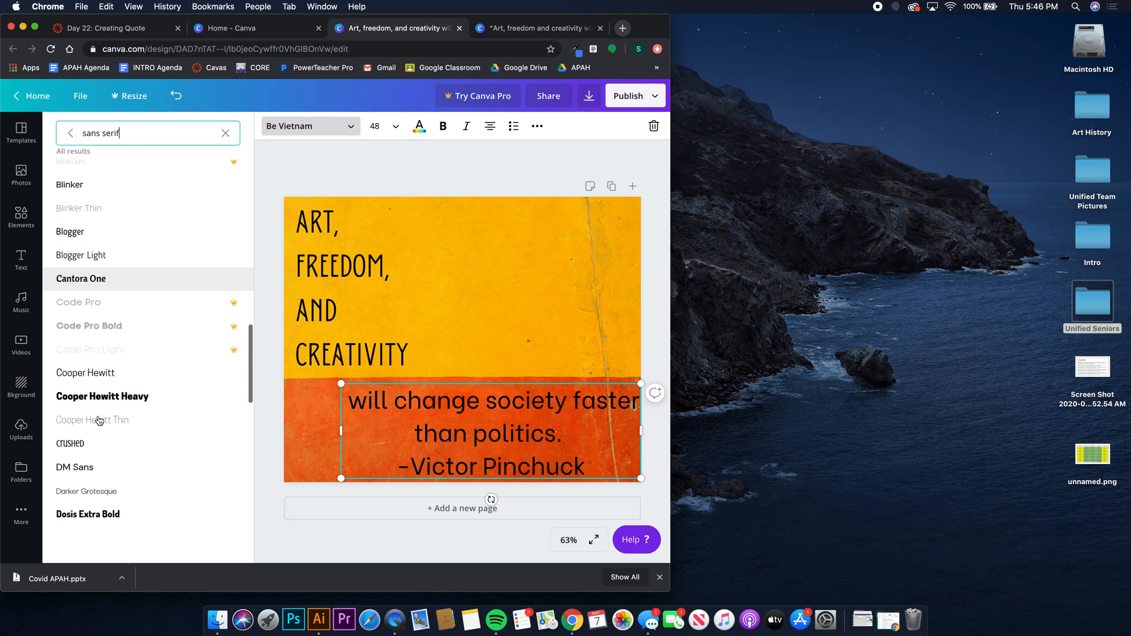
left_click(93, 441)
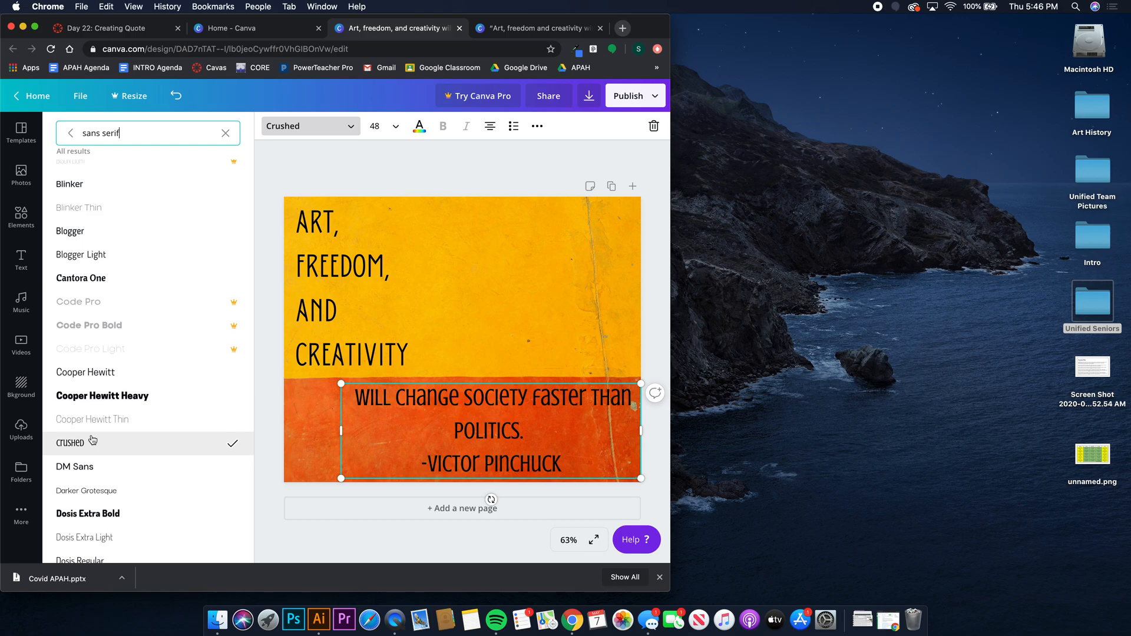
scroll(92, 440, "down", 3)
left_click(93, 413)
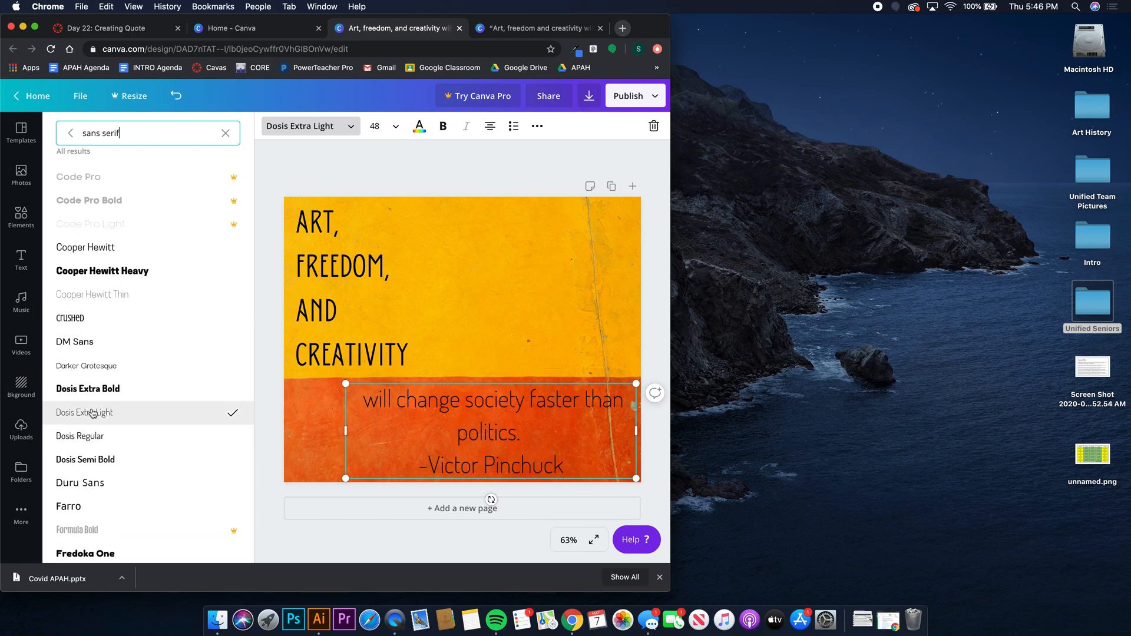
Set the "will change society" text box back to the Alata font and leave both text boxes deselected to view the design.
scroll(93, 413, "up", 10)
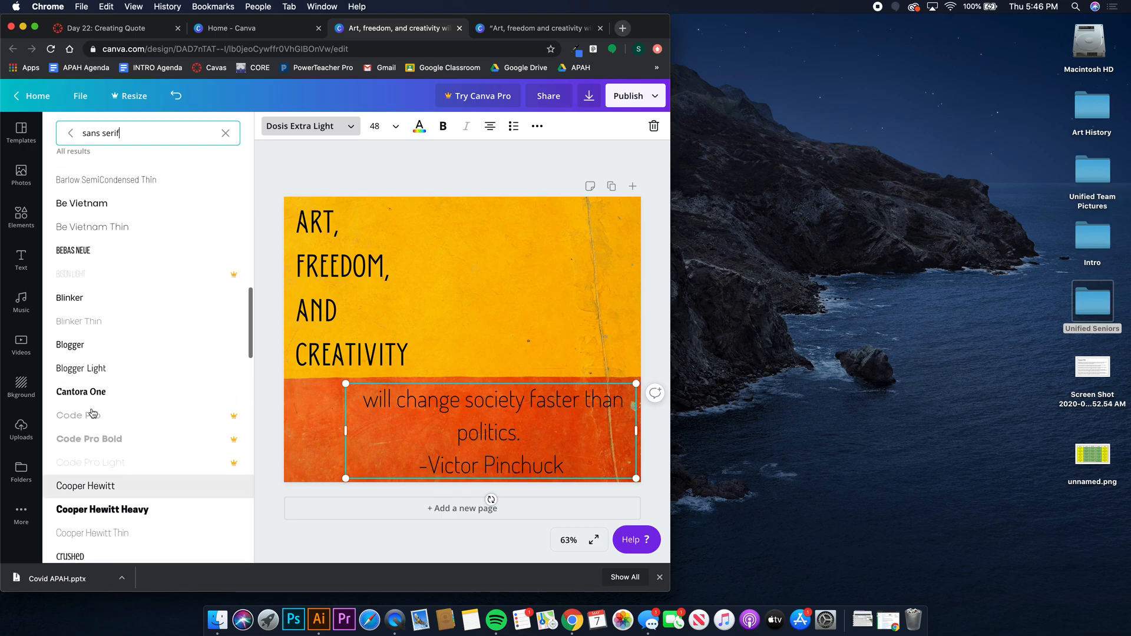
scroll(93, 413, "up", 5)
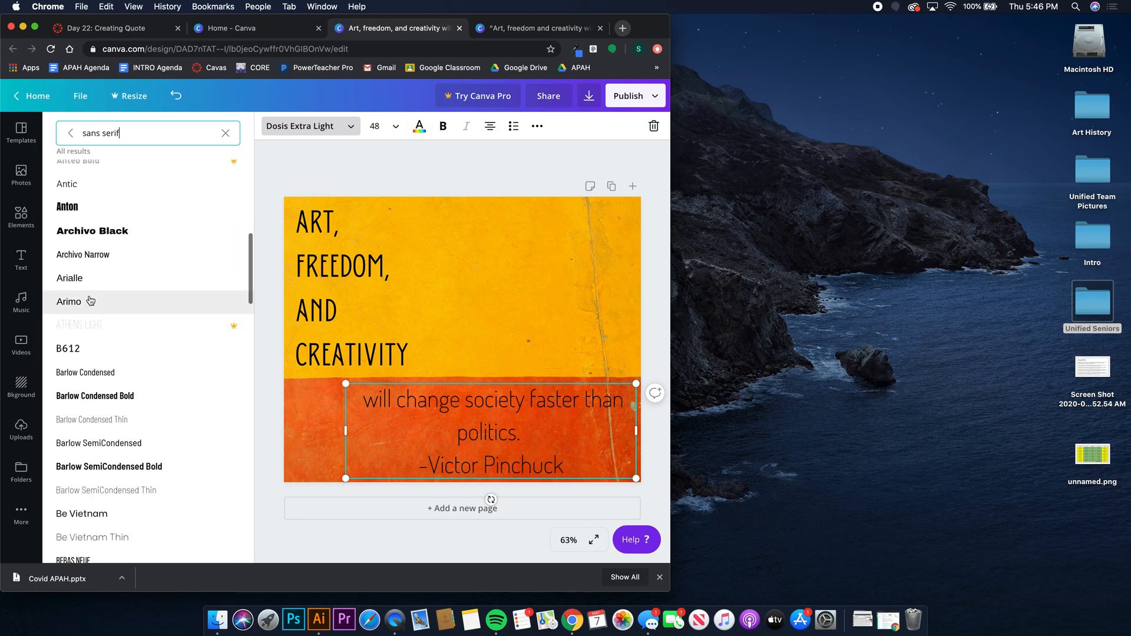
scroll(90, 301, "up", 5)
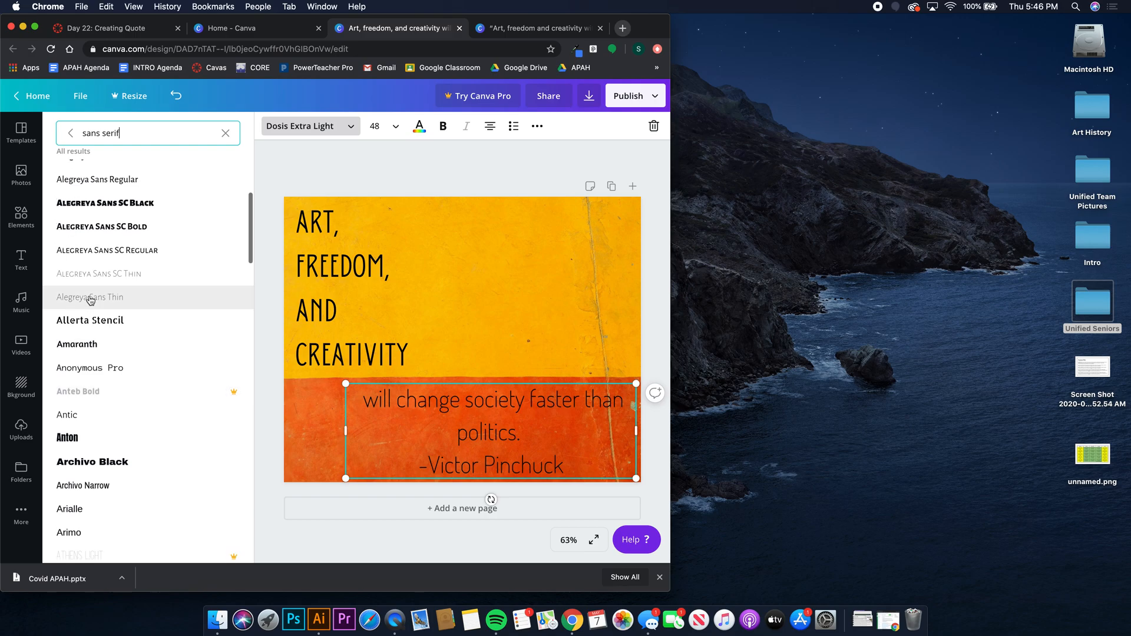
scroll(90, 300, "up", 1)
left_click(88, 238)
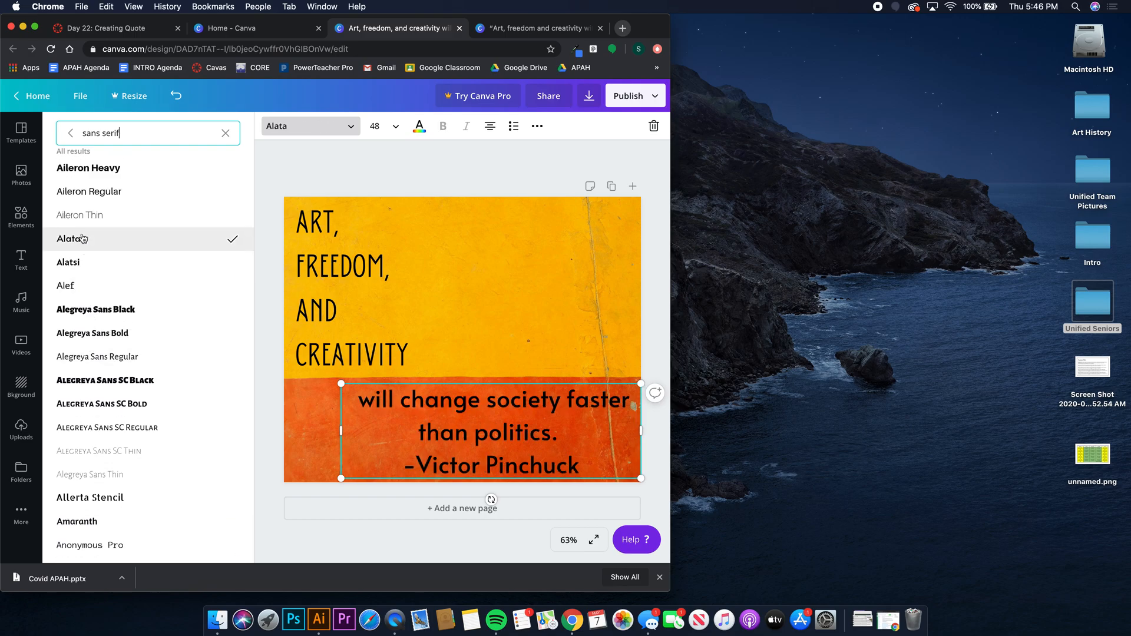
left_click(654, 322)
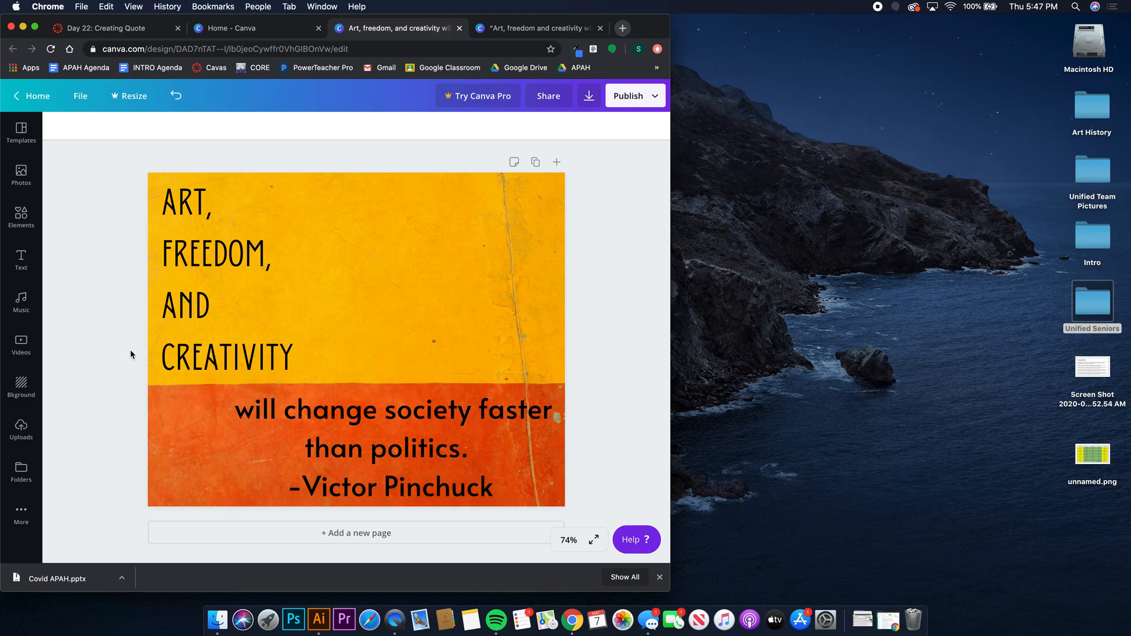
left_click(237, 353)
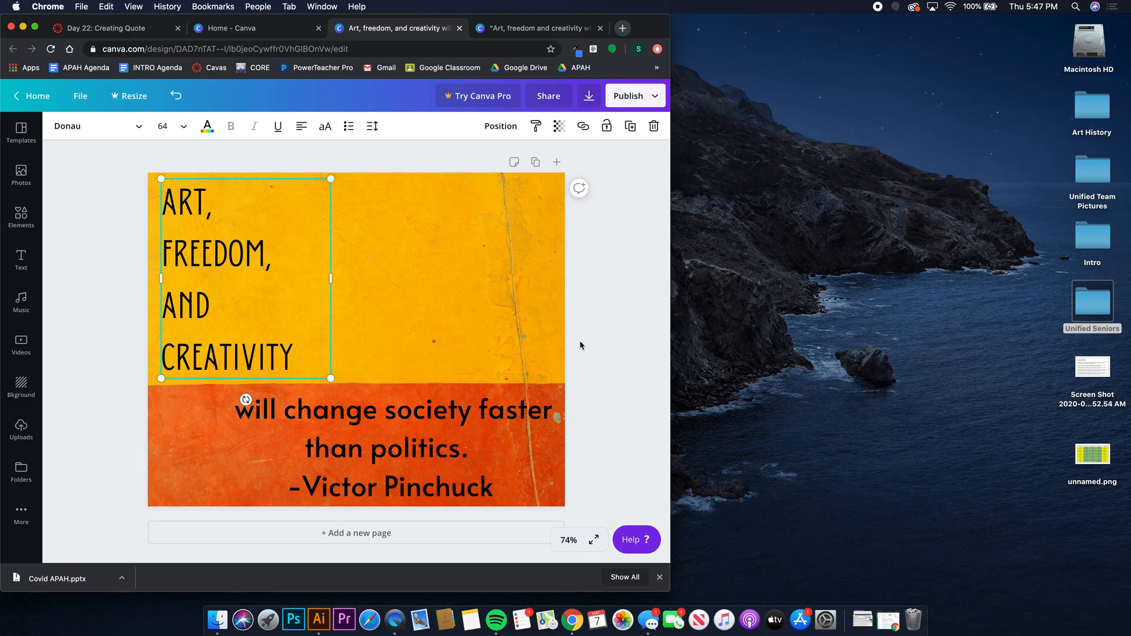
left_click(598, 391)
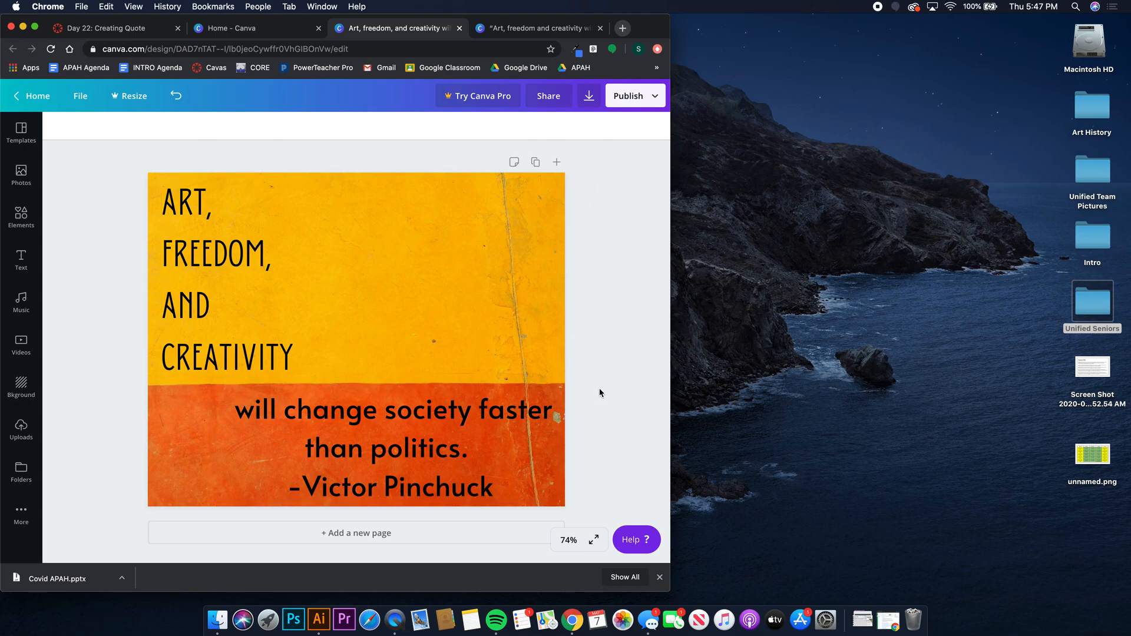
Try the "will change society" text box across the yellow-orange boundary, return it to the orange band and deselect it.
left_click_drag(380, 417, 383, 391)
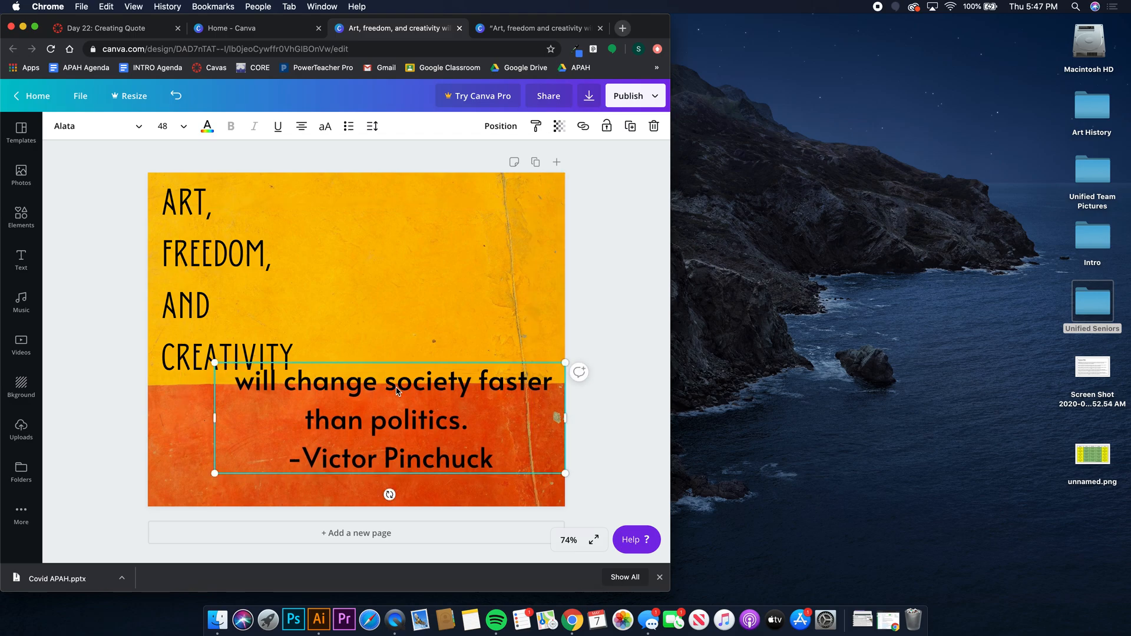
left_click_drag(396, 390, 393, 414)
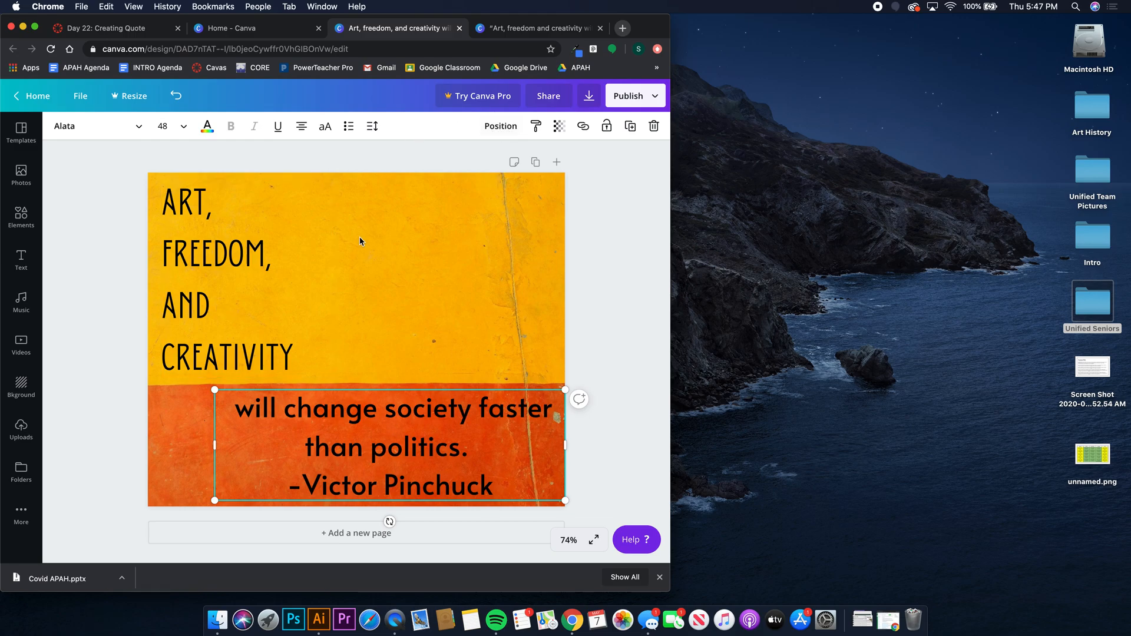
left_click(63, 363)
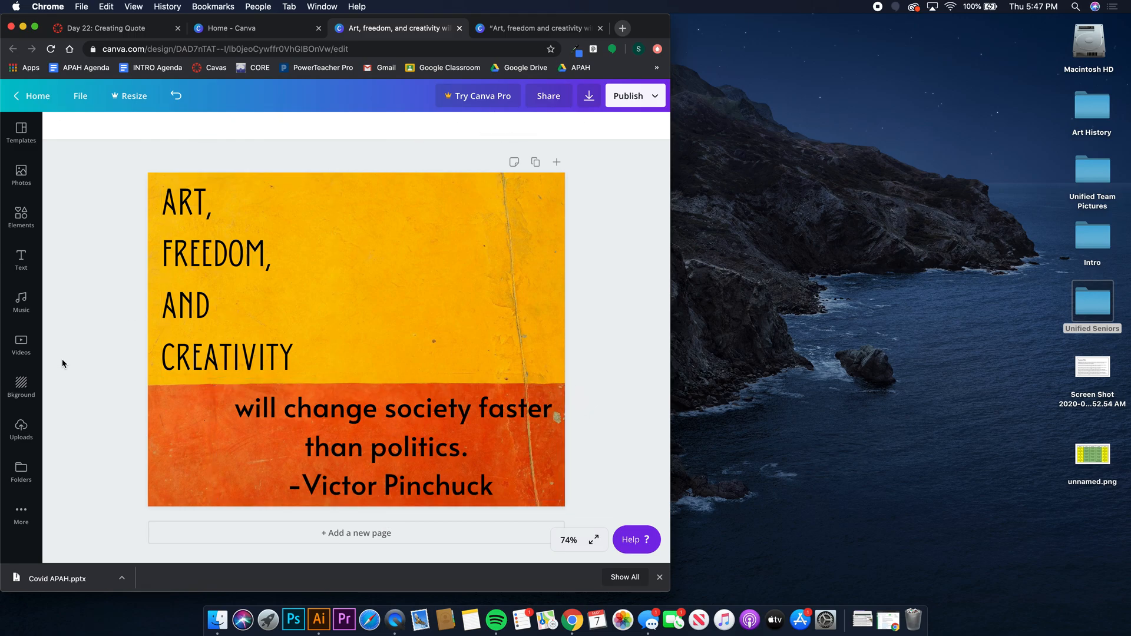
Switch to the other quote design and examine the layouts of pages 1 and 2, including the translucent rectangle behind the heading.
left_click(531, 29)
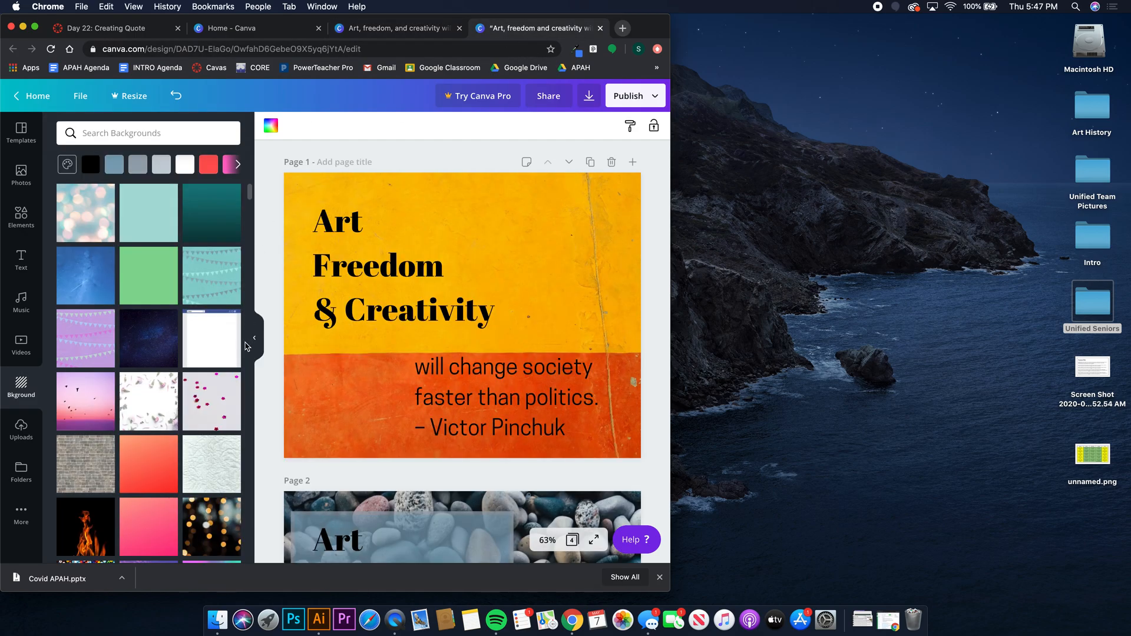
left_click(257, 340)
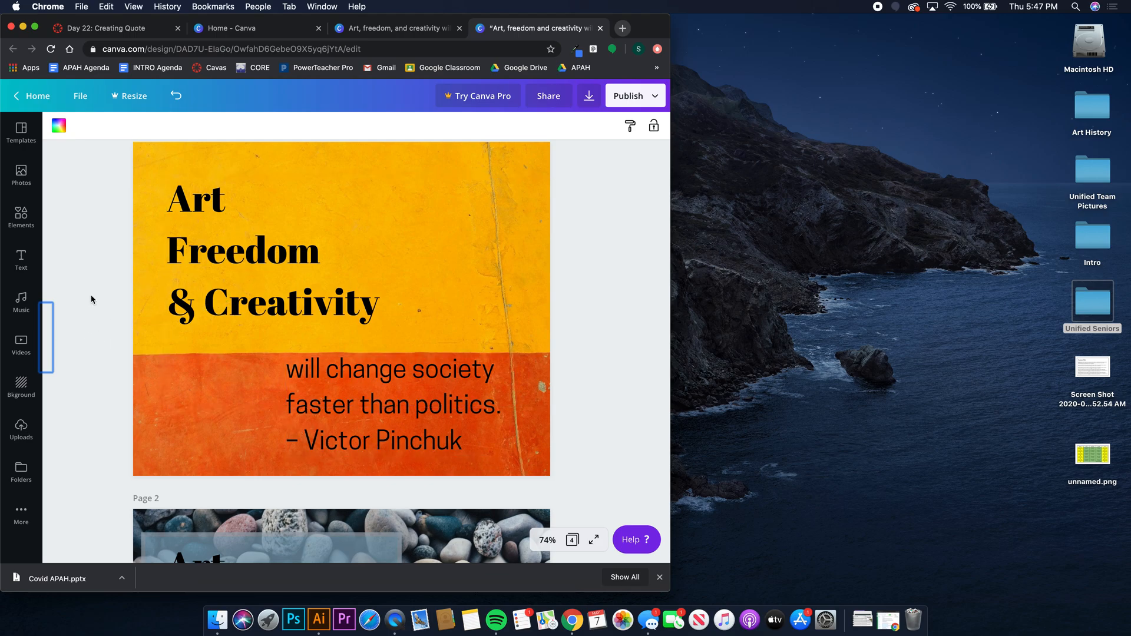
scroll(89, 304, "down", 6)
scroll(90, 307, "up", 2)
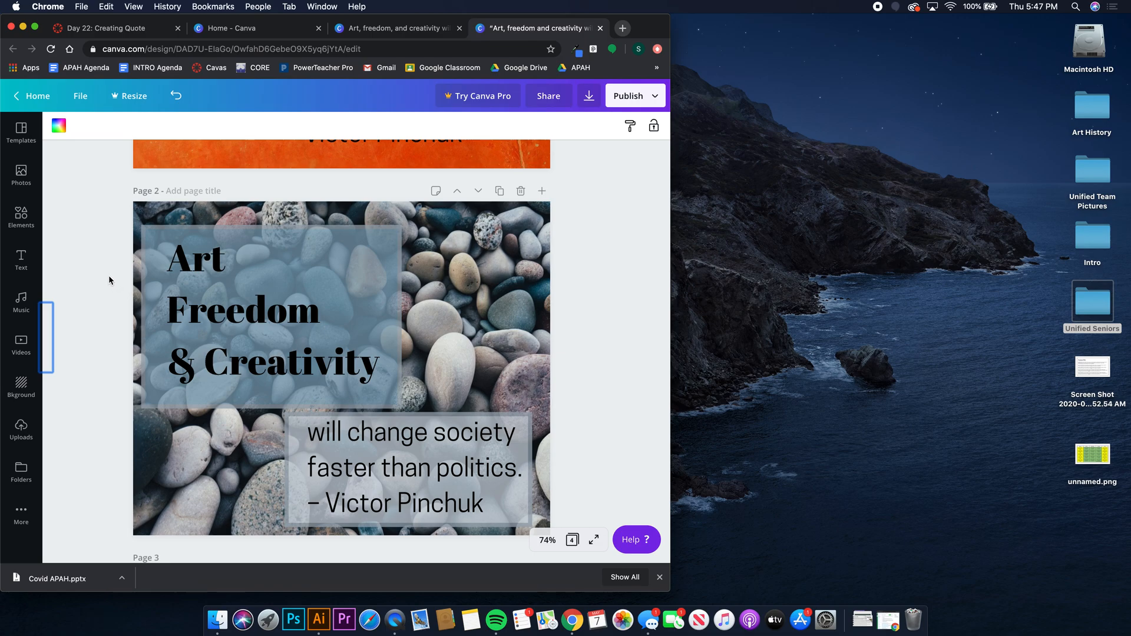
left_click(270, 232)
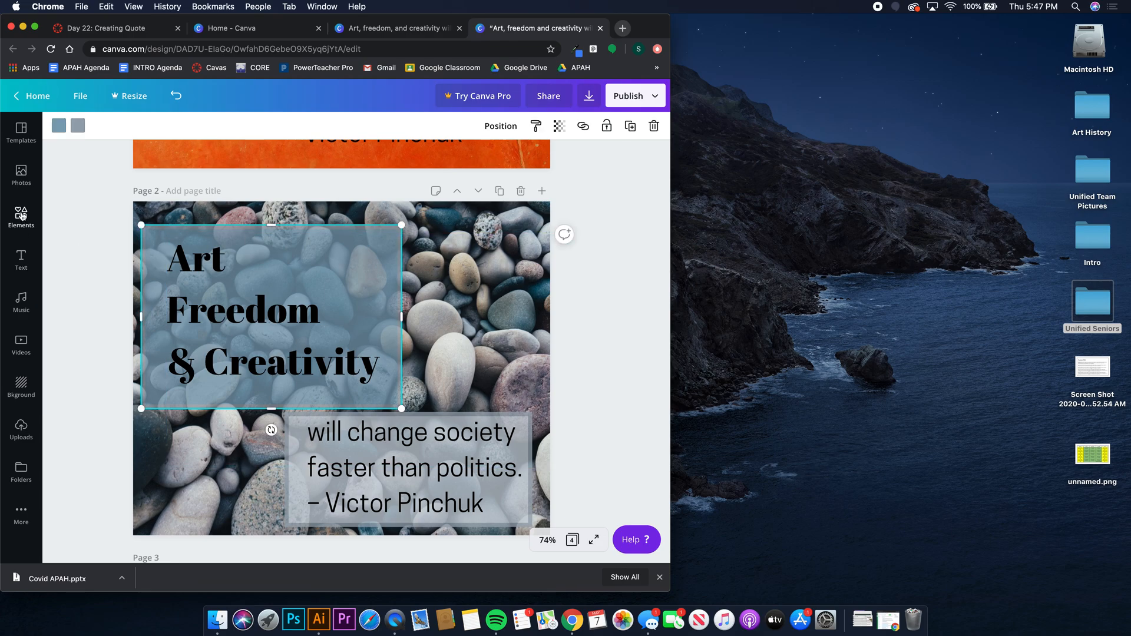
Add a square shape to page 2, resize and place it over "Art Freedom", and send it backward behind the heading text.
left_click(22, 216)
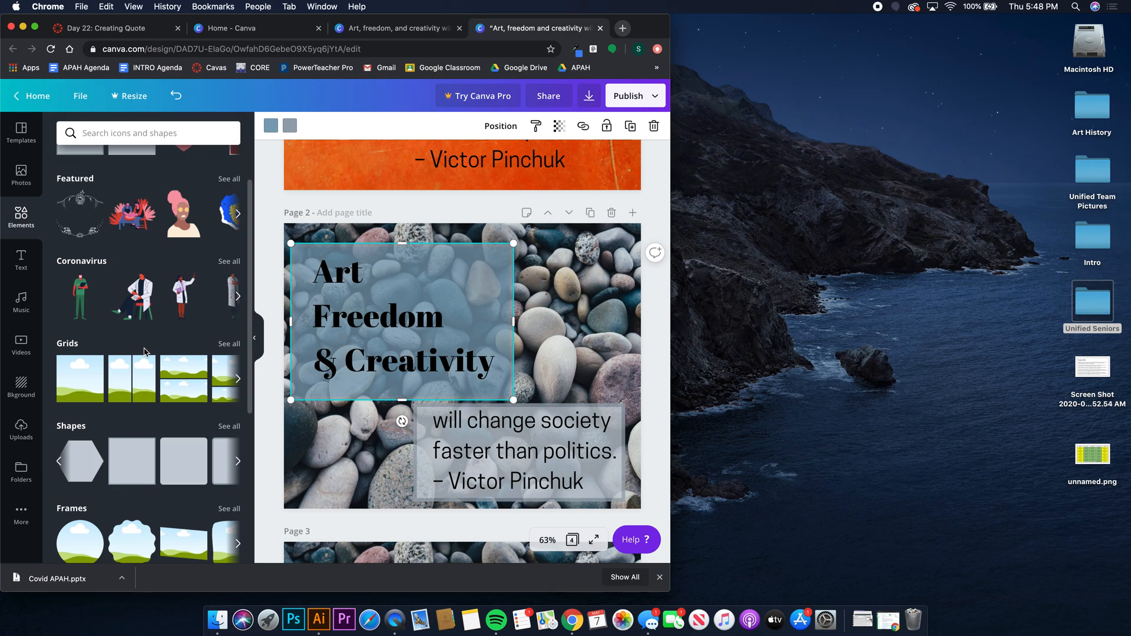
left_click(128, 466)
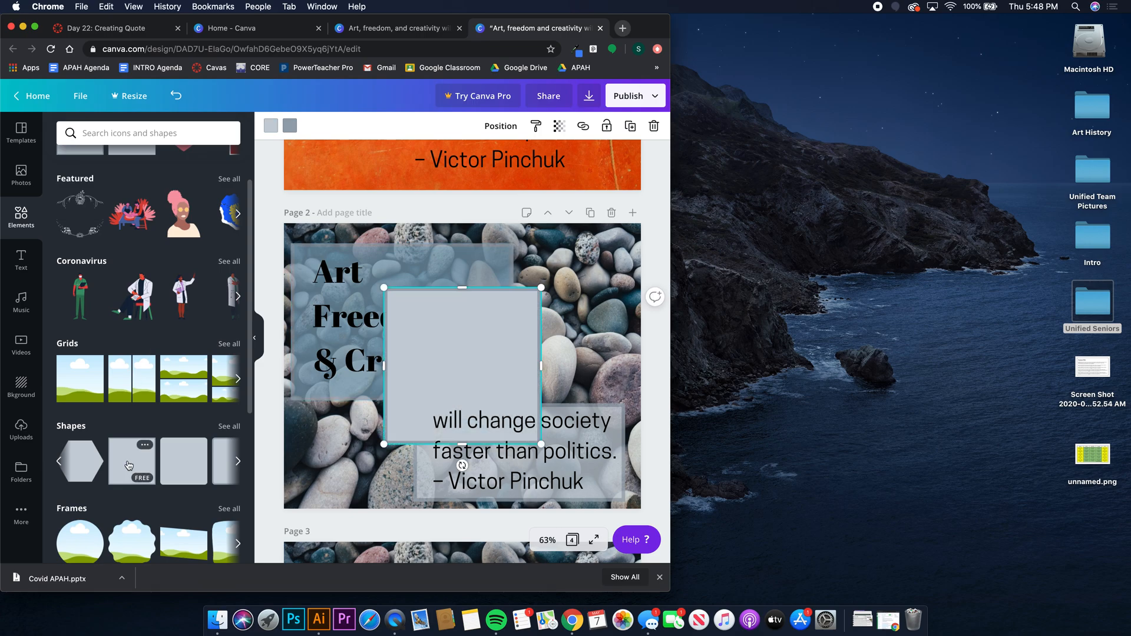
left_click(257, 341)
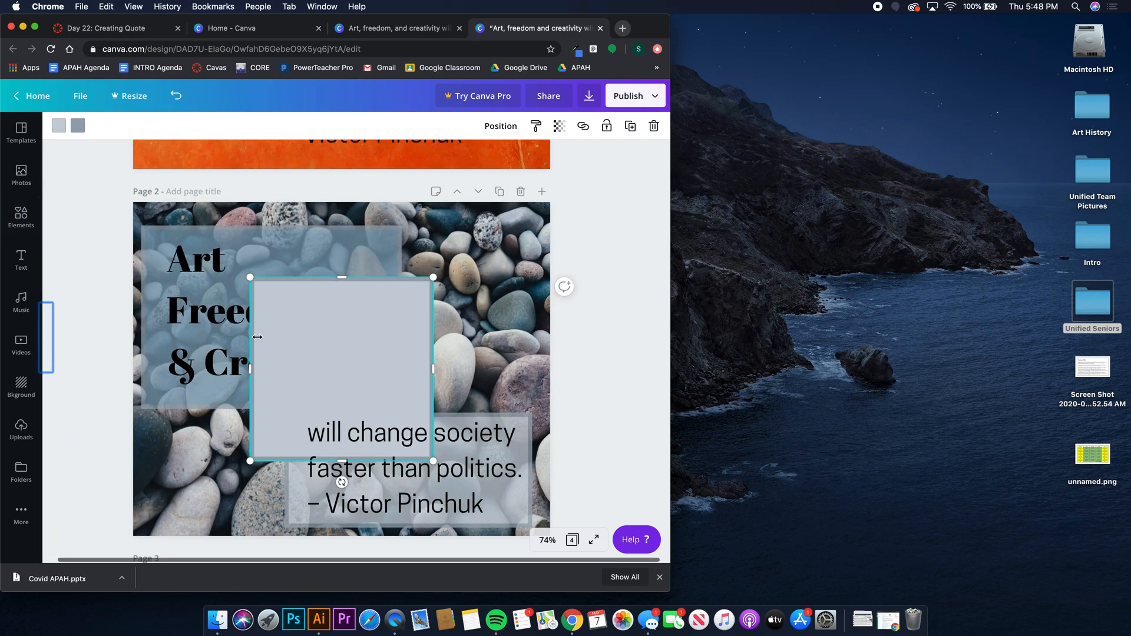
left_click_drag(341, 277, 251, 258)
left_click(508, 126)
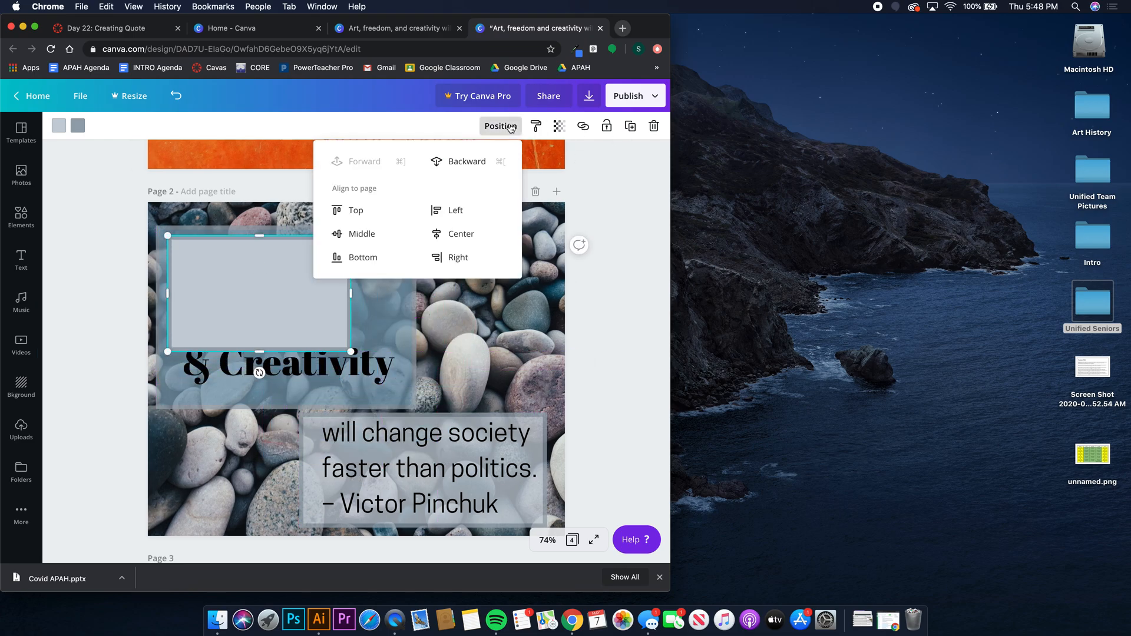
left_click(454, 167)
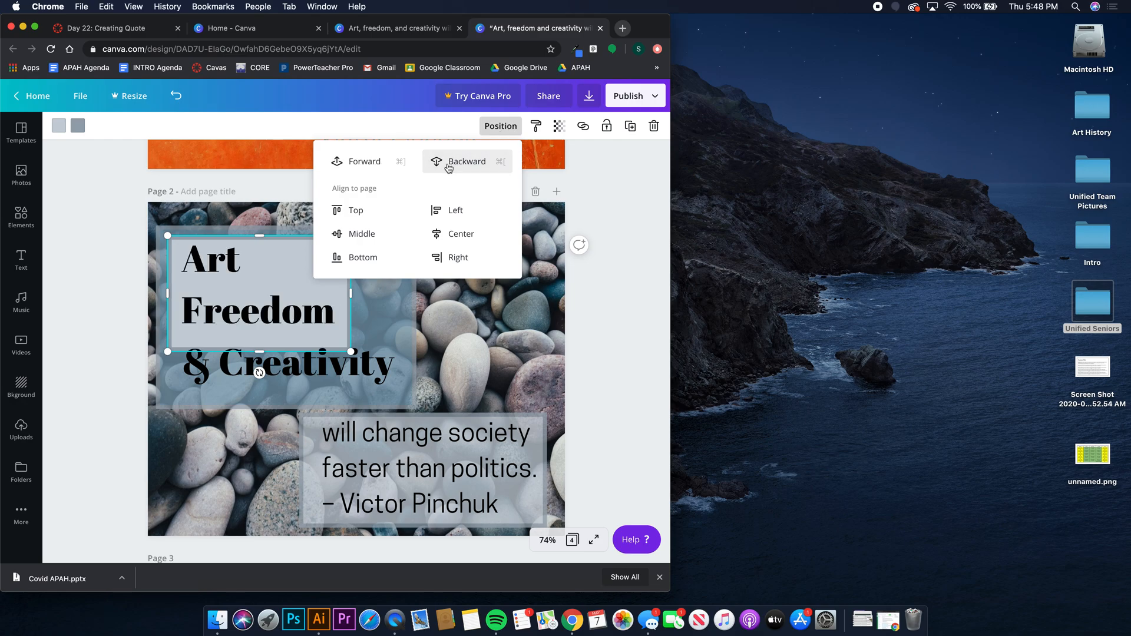
Fill the new square on page 2 with the dark slate color from the photo colors.
left_click(278, 286)
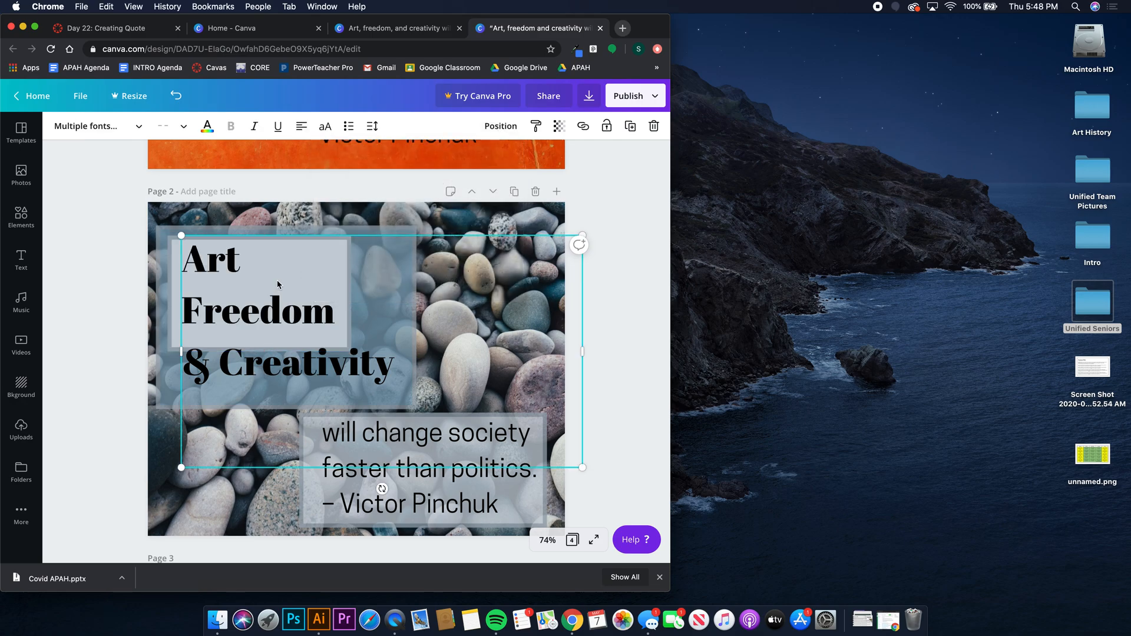
left_click(265, 270)
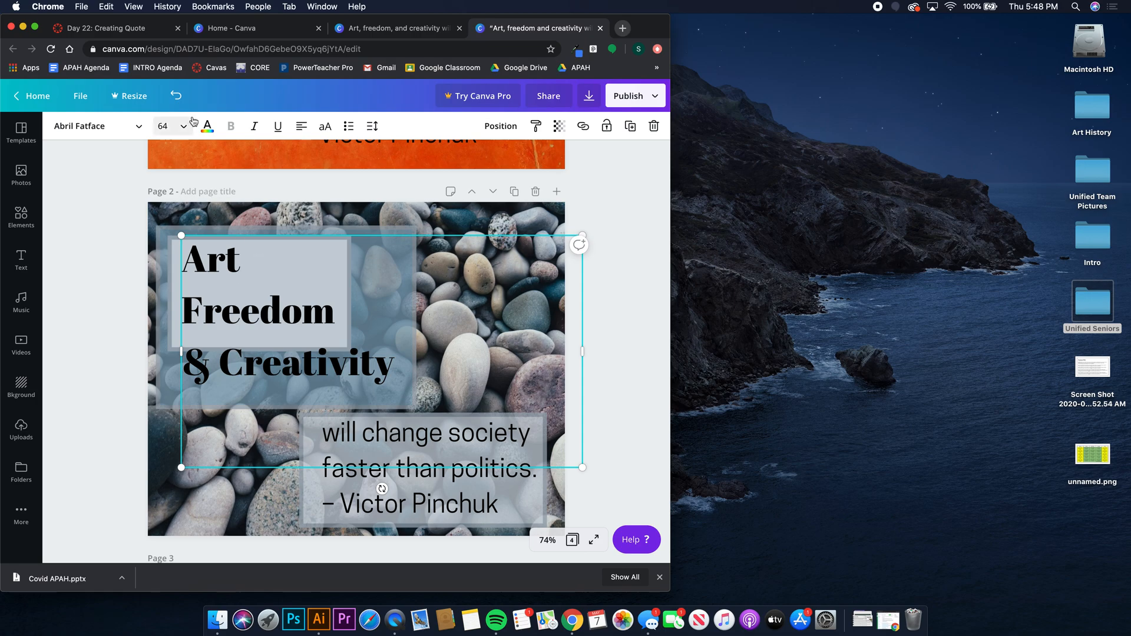
left_click(263, 287)
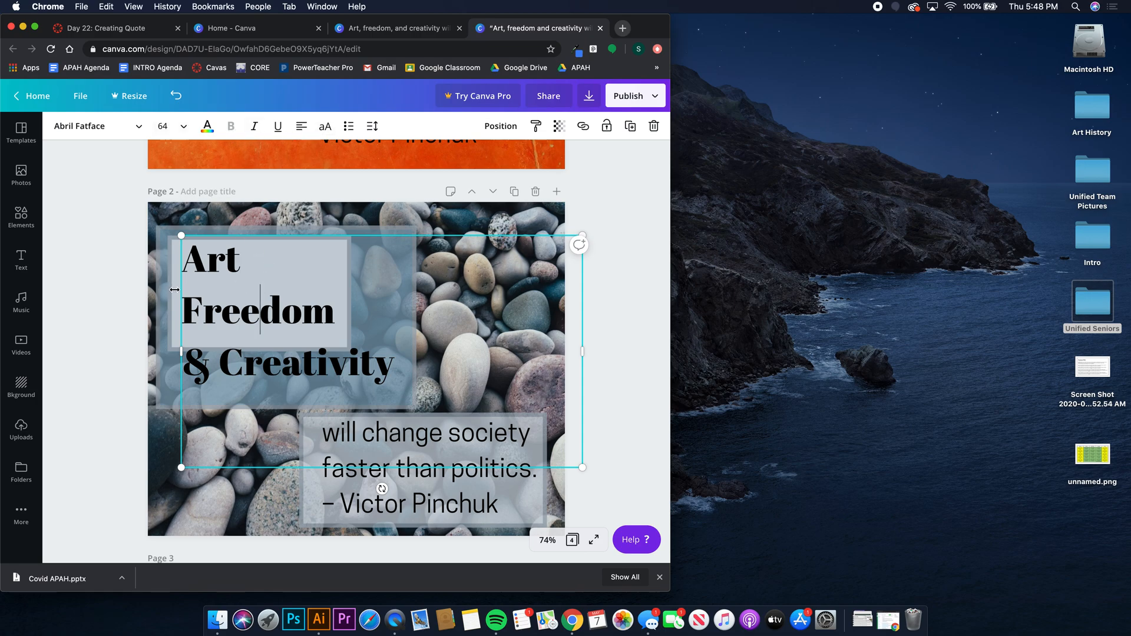
left_click(108, 283)
left_click(177, 286)
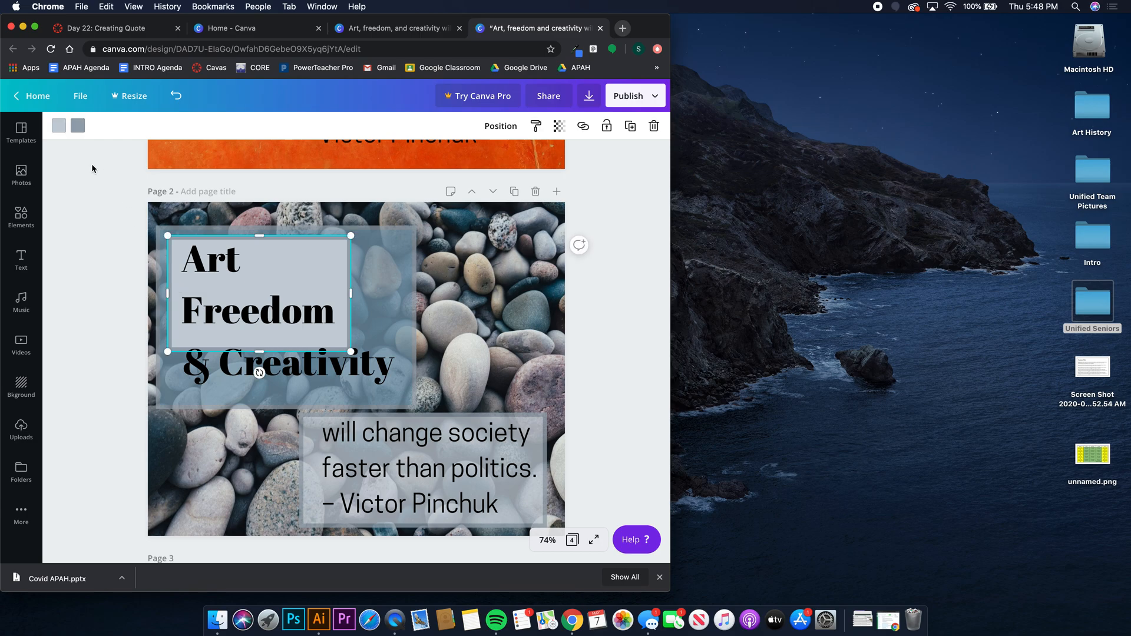
left_click(59, 126)
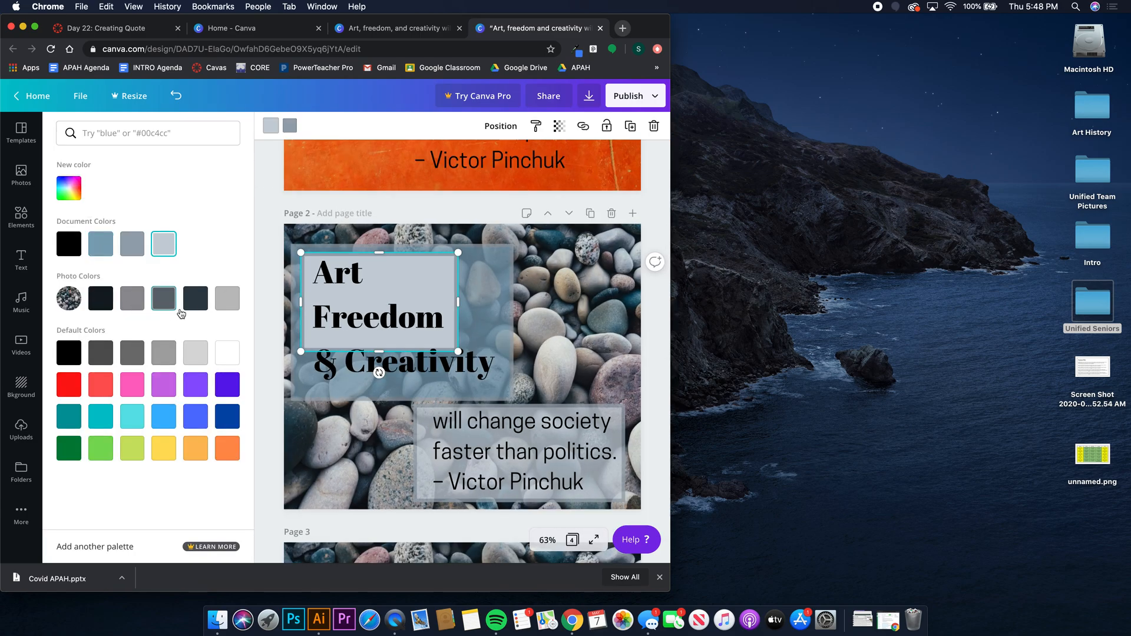
left_click(232, 302)
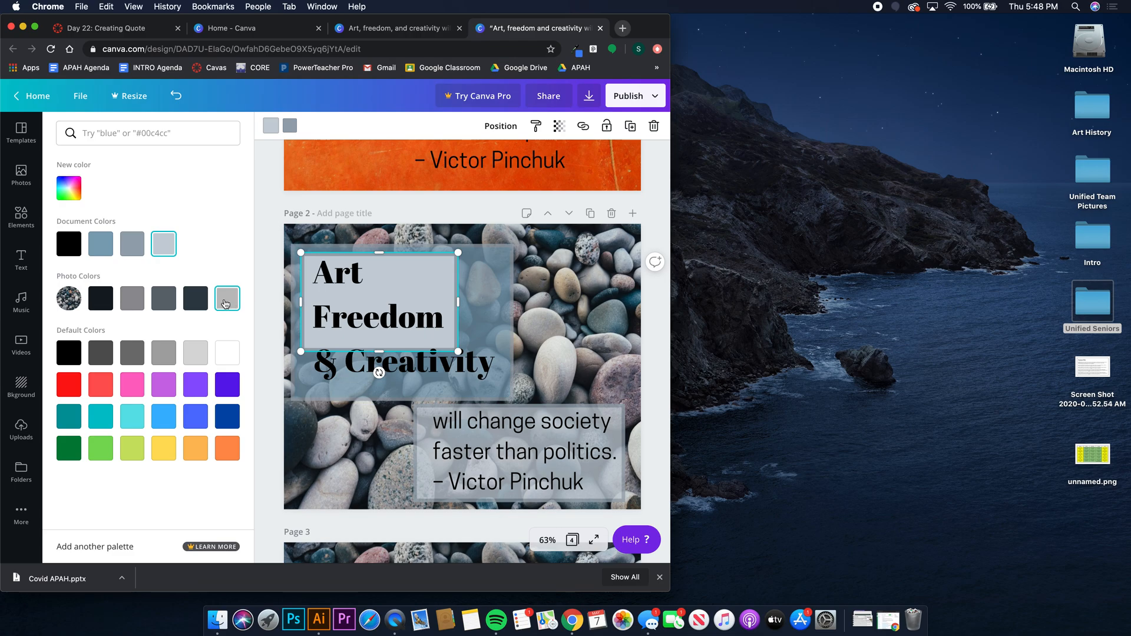
left_click(197, 301)
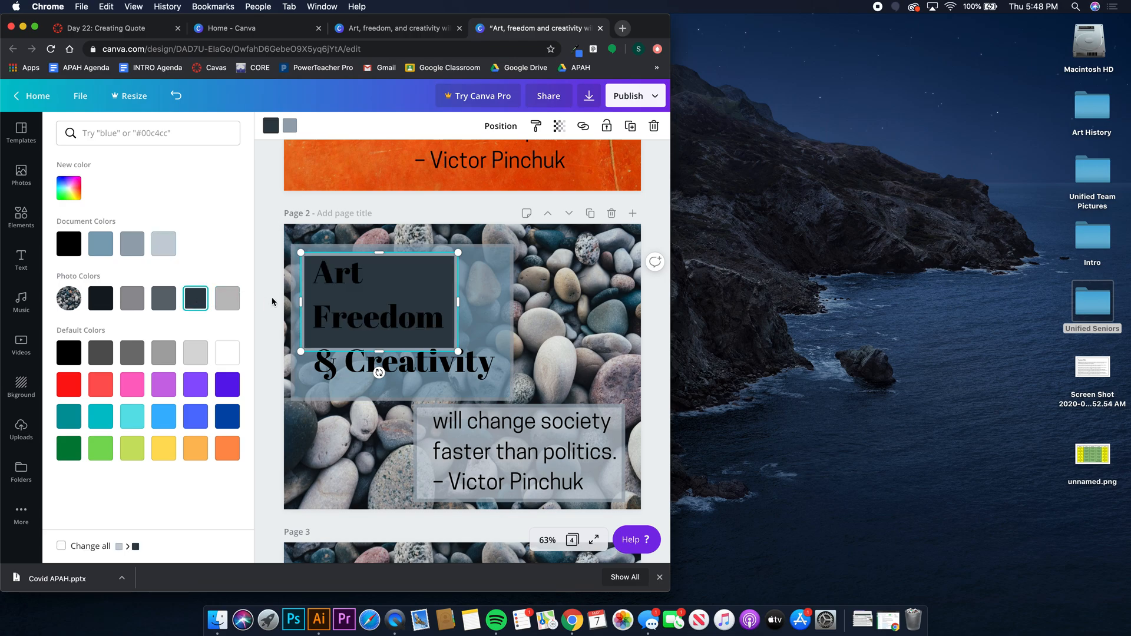
Set the dark square's transparency to 50 and deselect it.
left_click(559, 125)
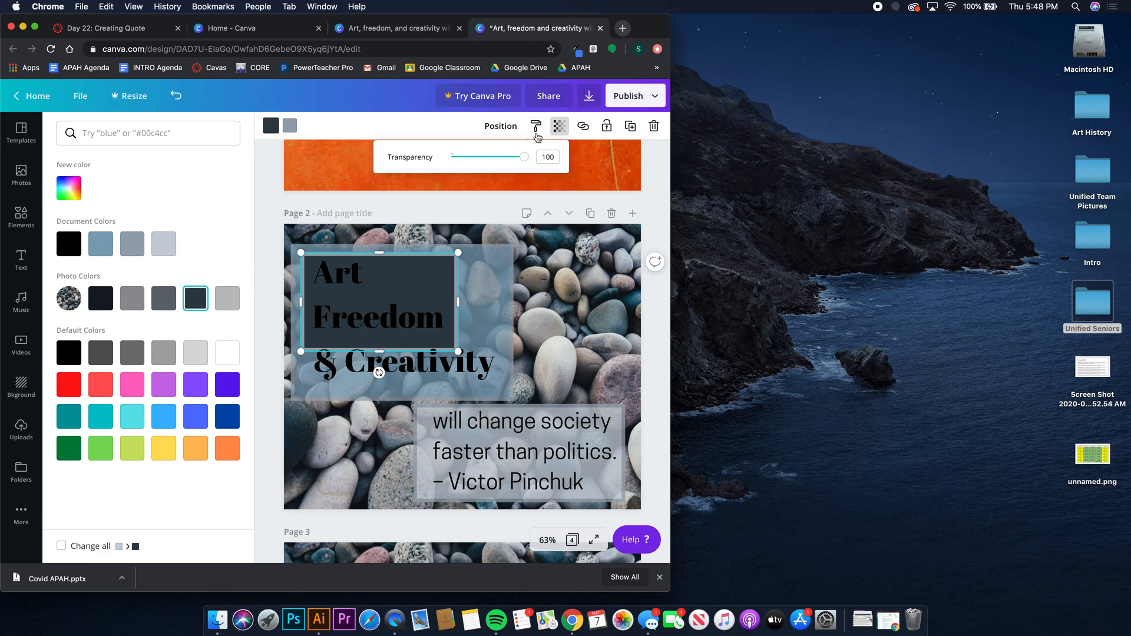
left_click_drag(524, 160, 488, 163)
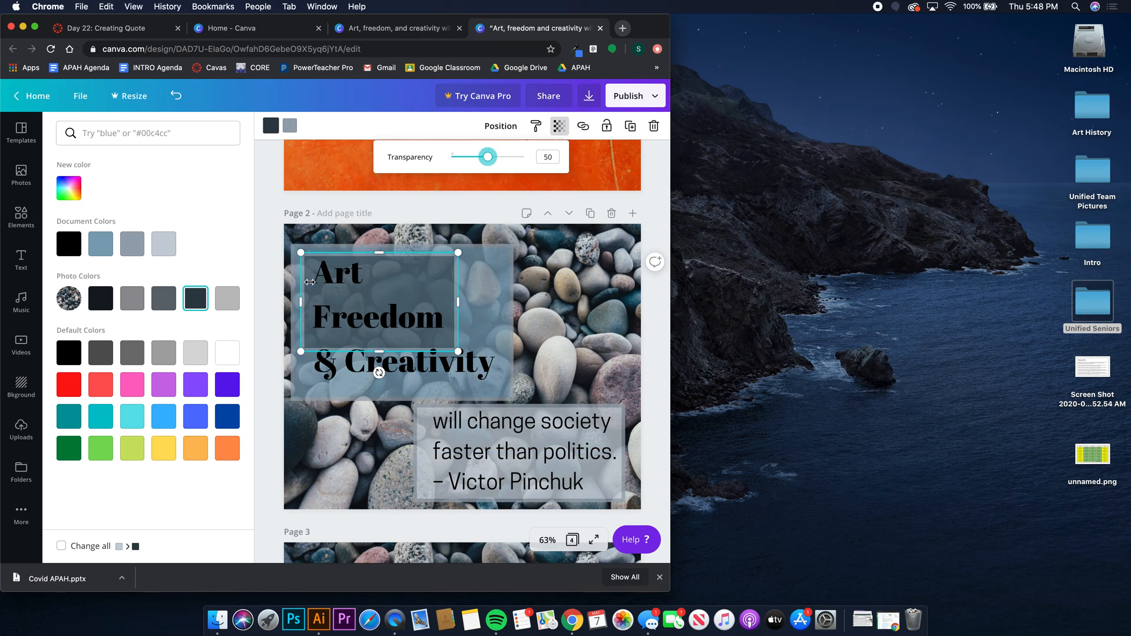
left_click(309, 284)
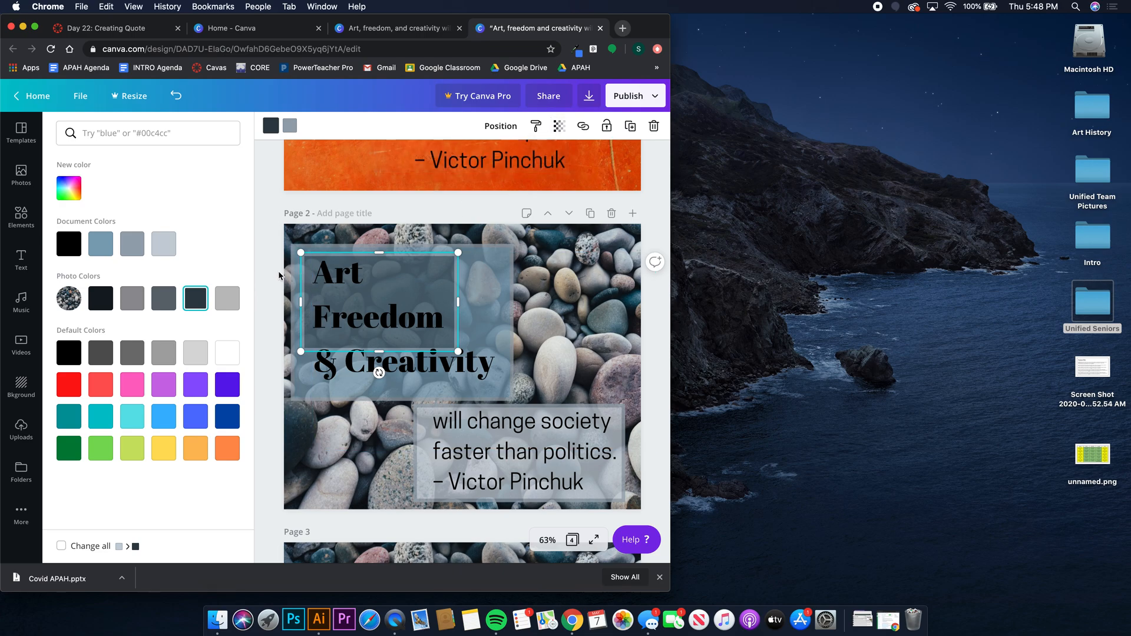
left_click(271, 206)
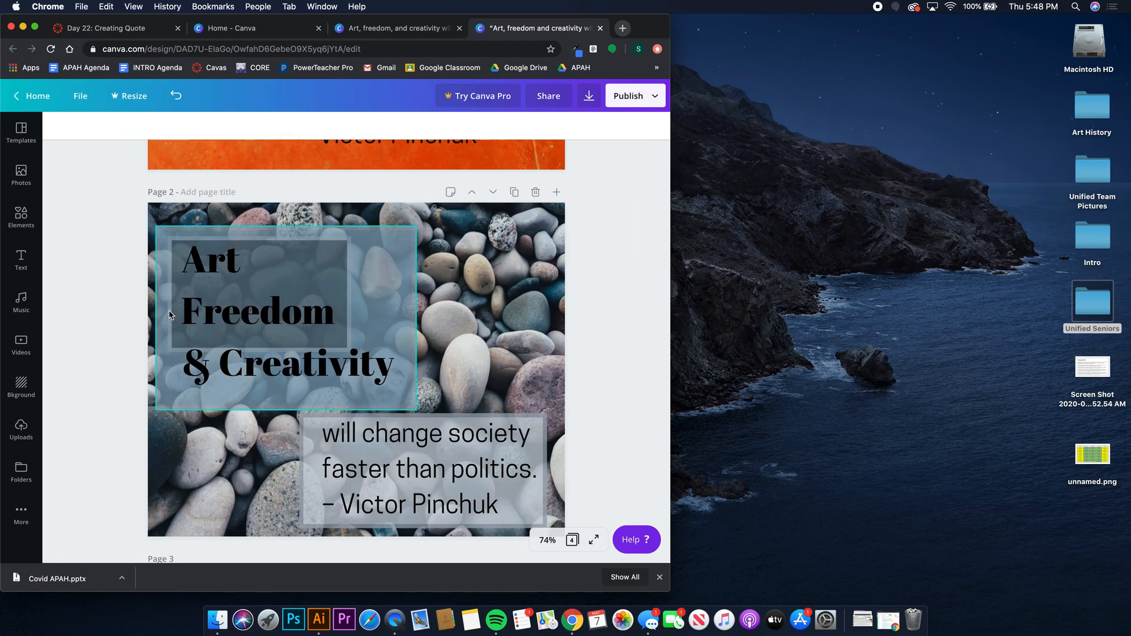
Delete the dark translucent square from page 2.
left_click(175, 307)
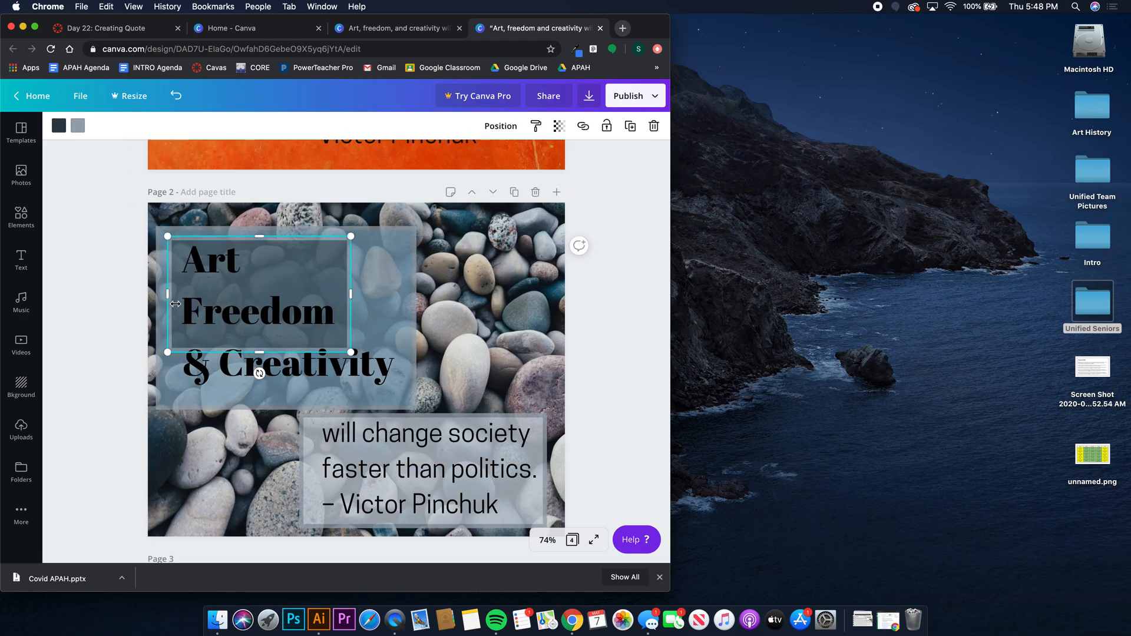
key("Delete")
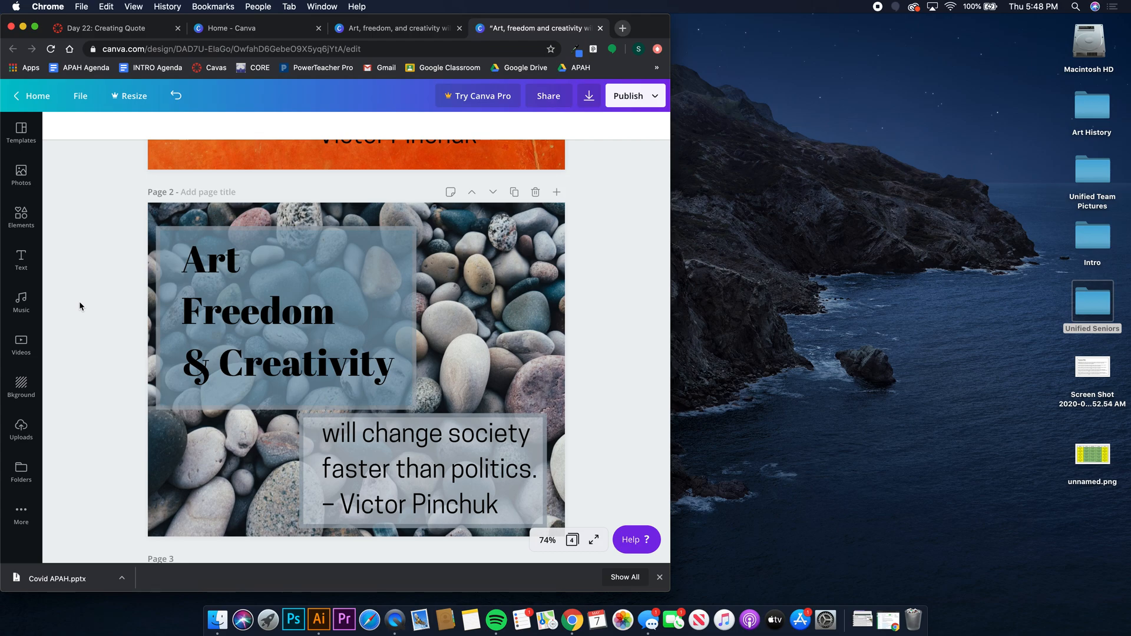
Examine the page 3 quote and its separate "faster" text box in the Finger Paint font, and return to page 1.
scroll(79, 302, "down", 10)
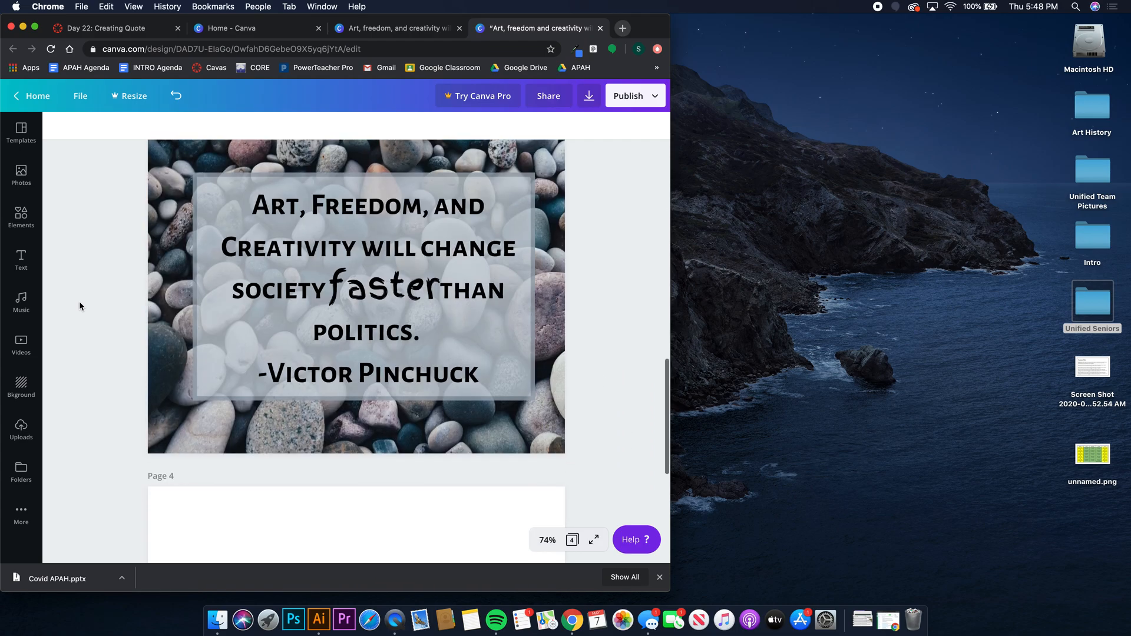
scroll(79, 306, "up", 2)
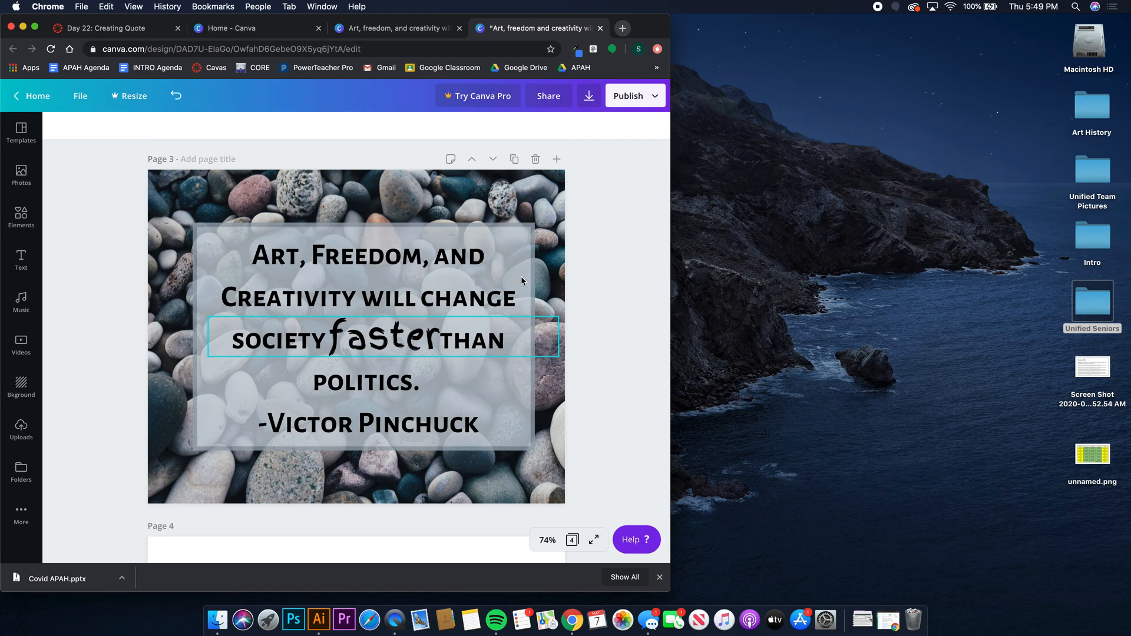
left_click(370, 344)
left_click(369, 340)
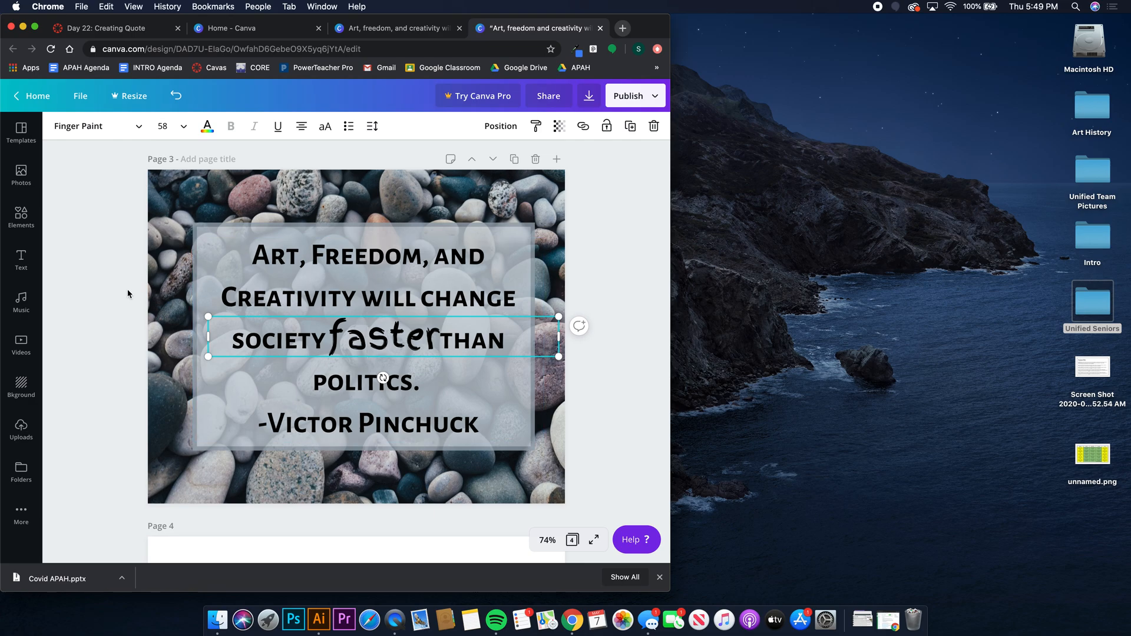
scroll(118, 319, "up", 5)
scroll(119, 319, "up", 3)
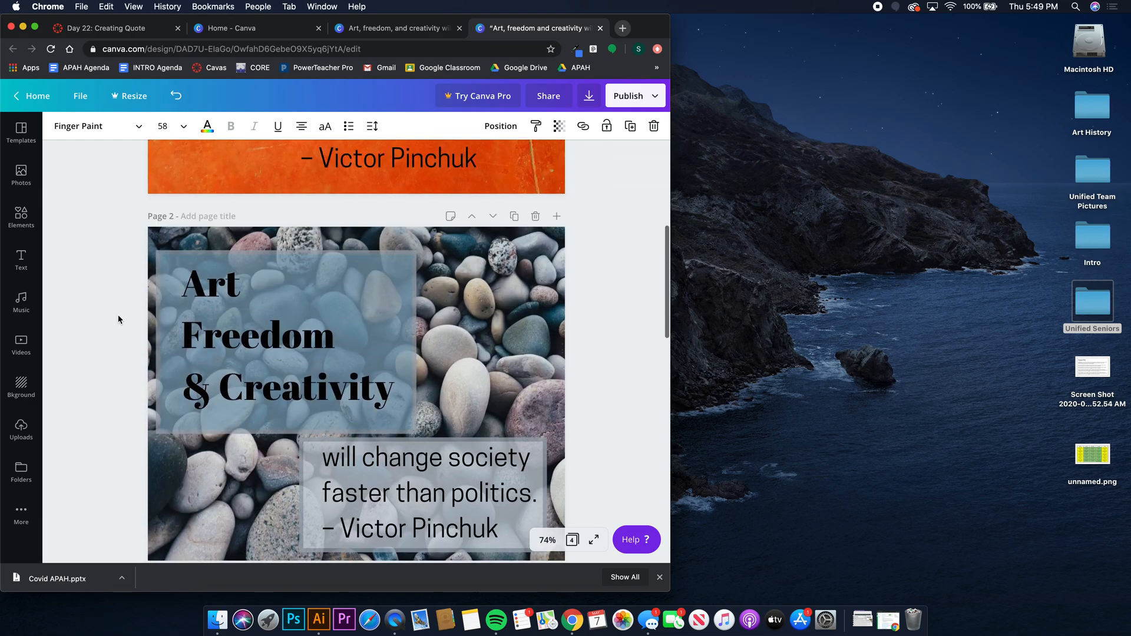
scroll(119, 319, "up", 7)
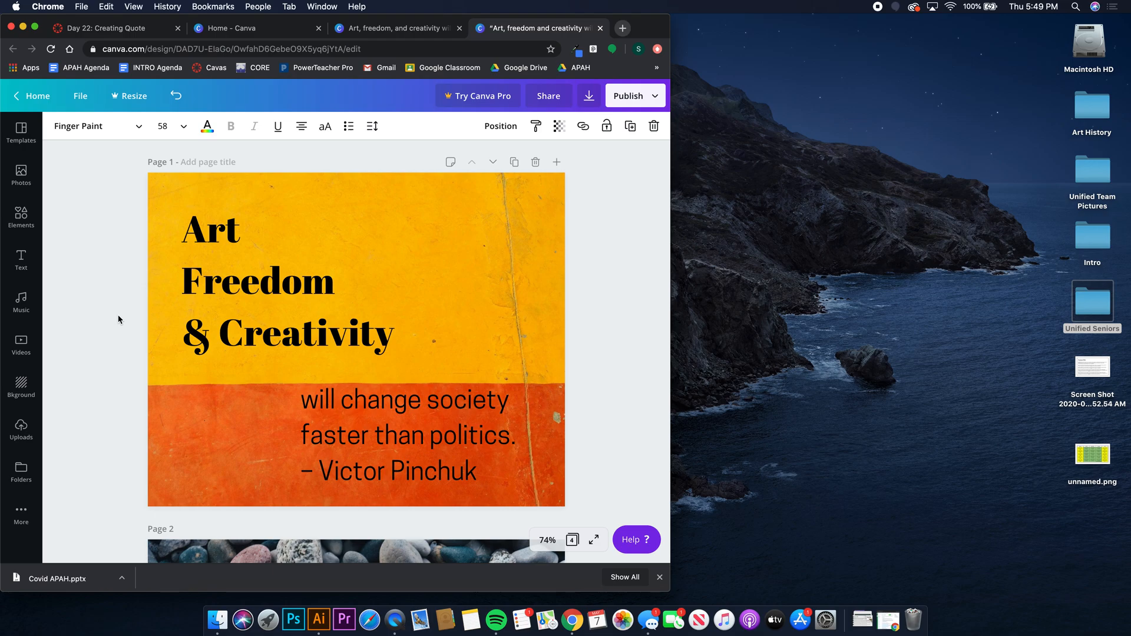
Check the text requirements on the Day 22: Creating Quote assignment page and return to the multi-page design.
left_click(133, 31)
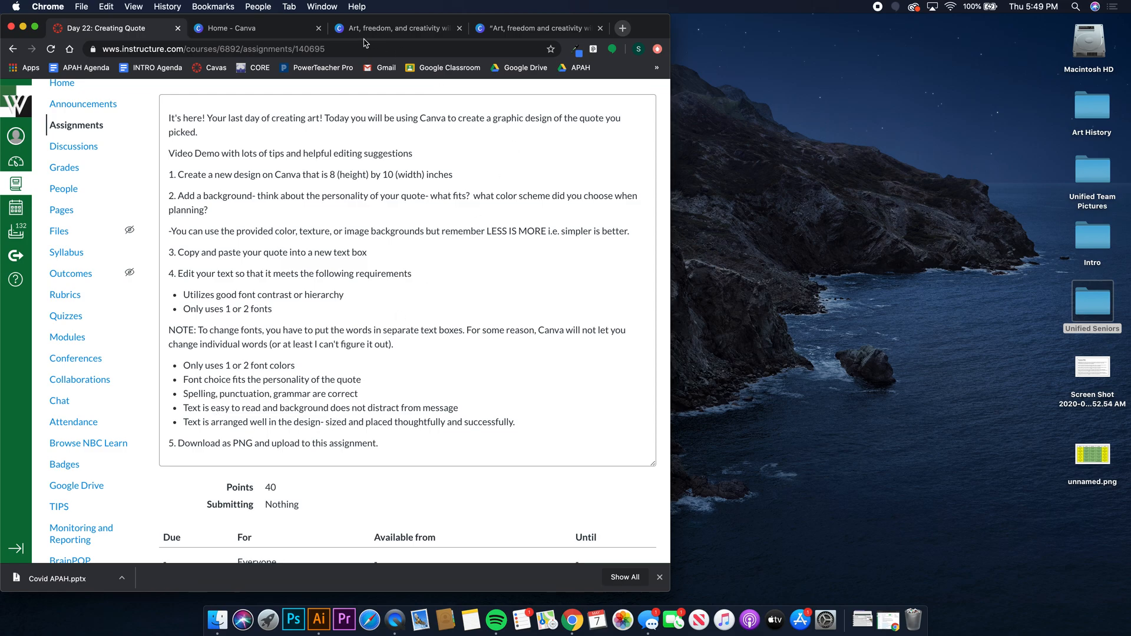
left_click(545, 32)
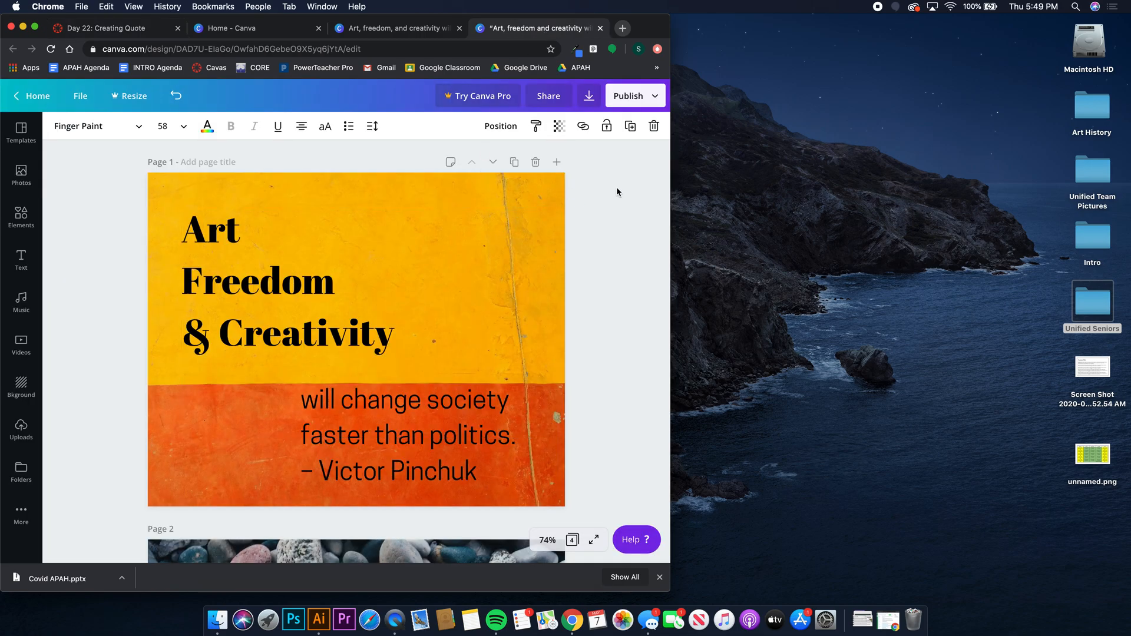
Switch to the single-page quote design and download it as a PNG file.
left_click(408, 32)
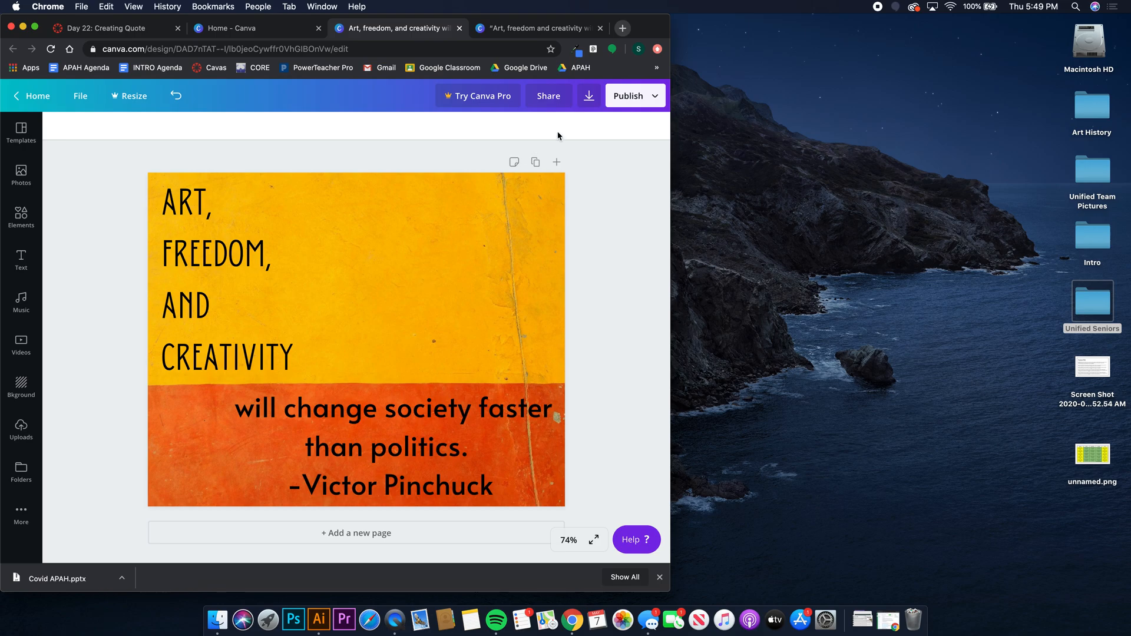
left_click(589, 96)
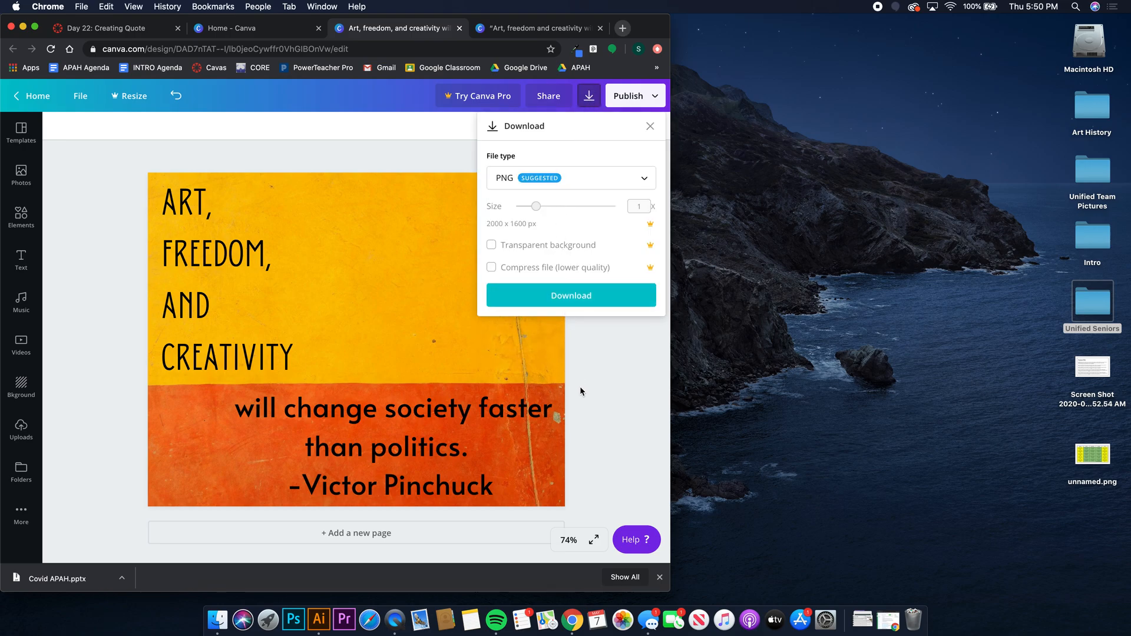
left_click(569, 306)
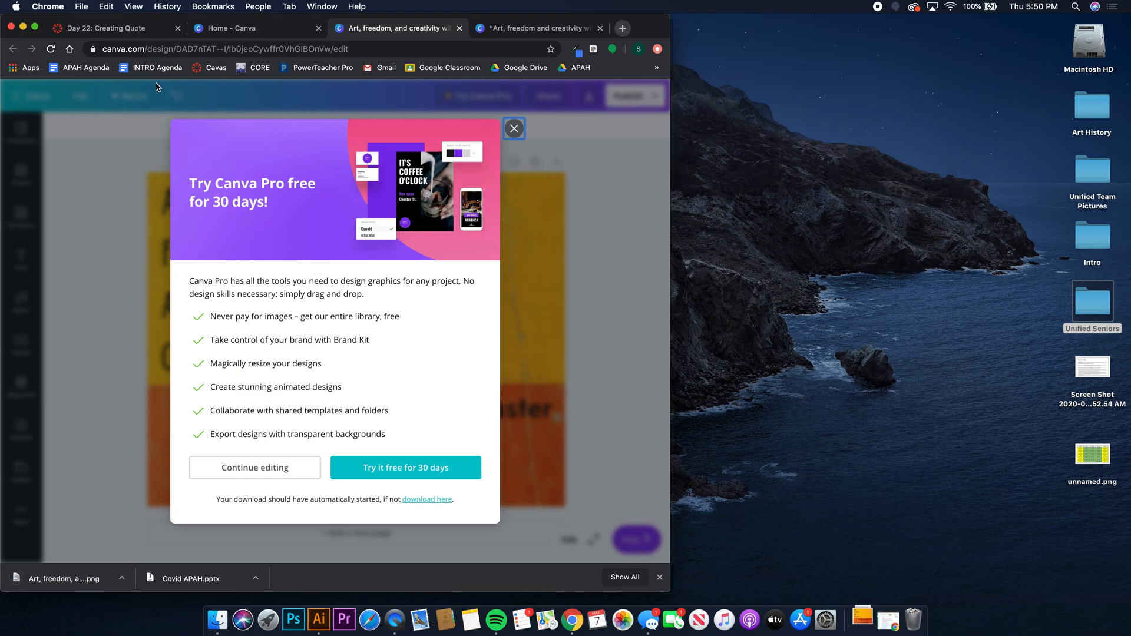
Go back to the Day 22: Creating Quote assignment page and review its instructions.
left_click(134, 28)
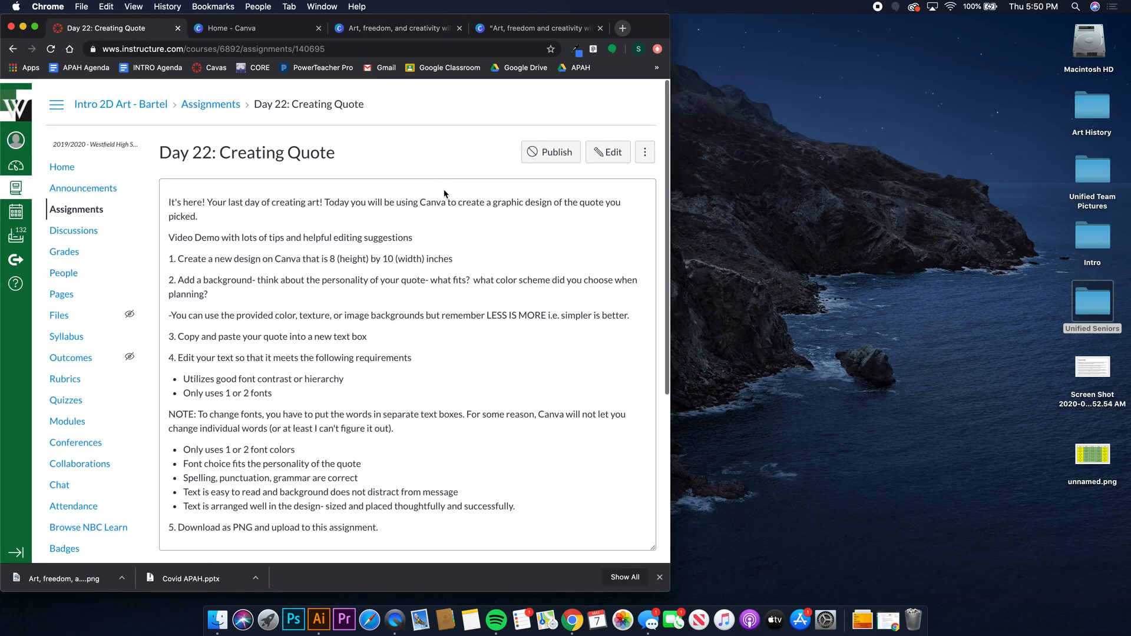
scroll(334, 258, "down", 1)
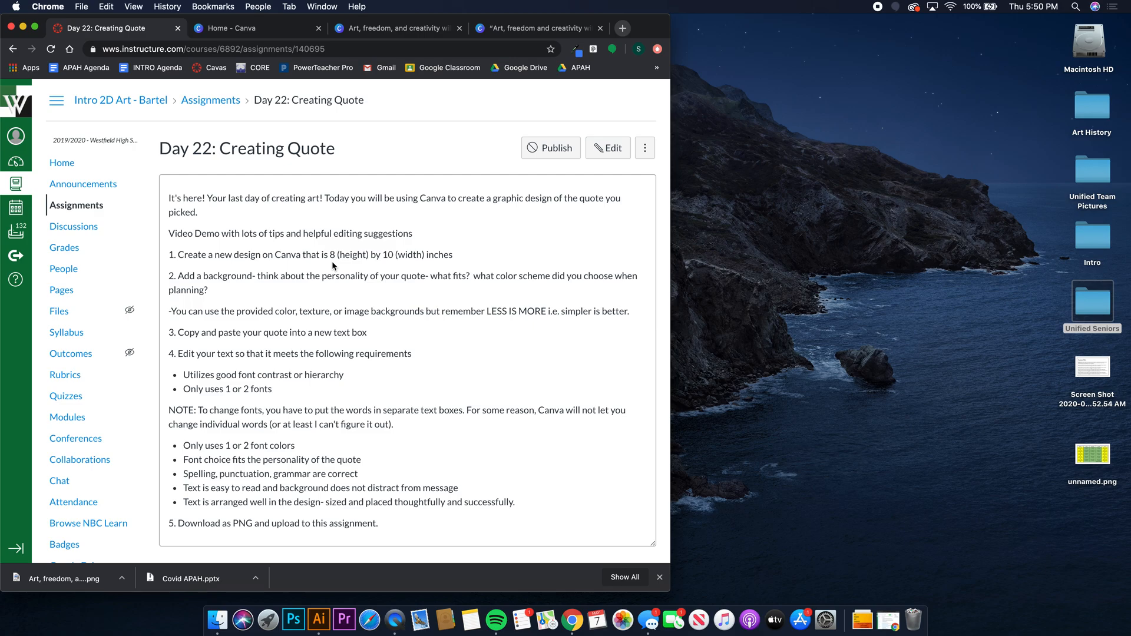